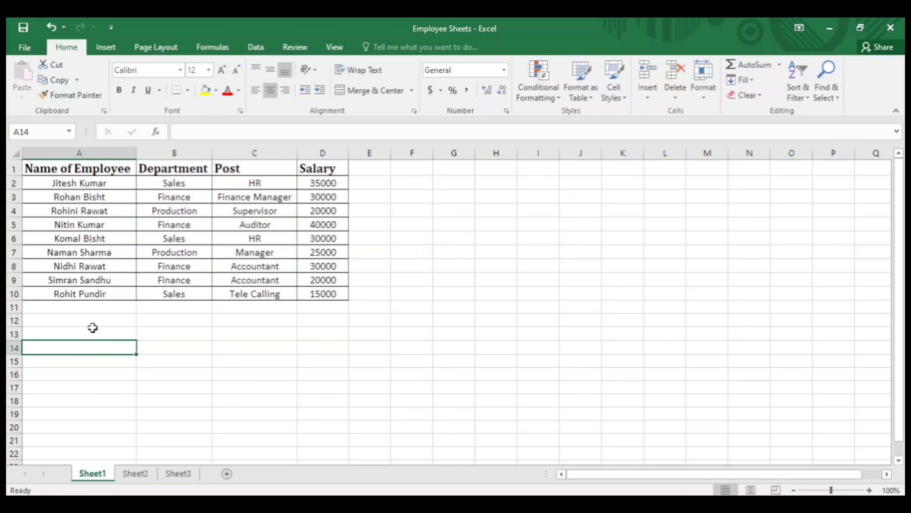
- Copy the Name of Employee and Salary headers from row 1 into cells A15 and B15
left_click(53, 168)
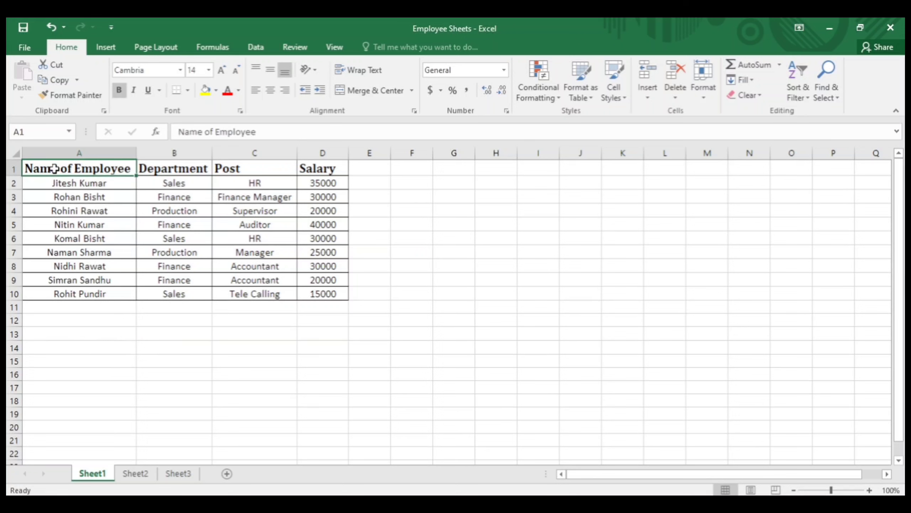
key("ctrl+c")
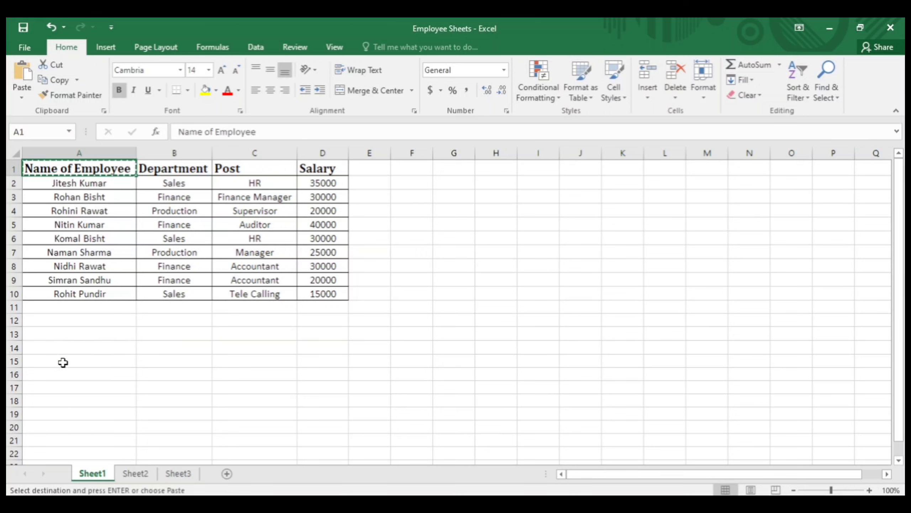
left_click(63, 362)
key("ctrl+v")
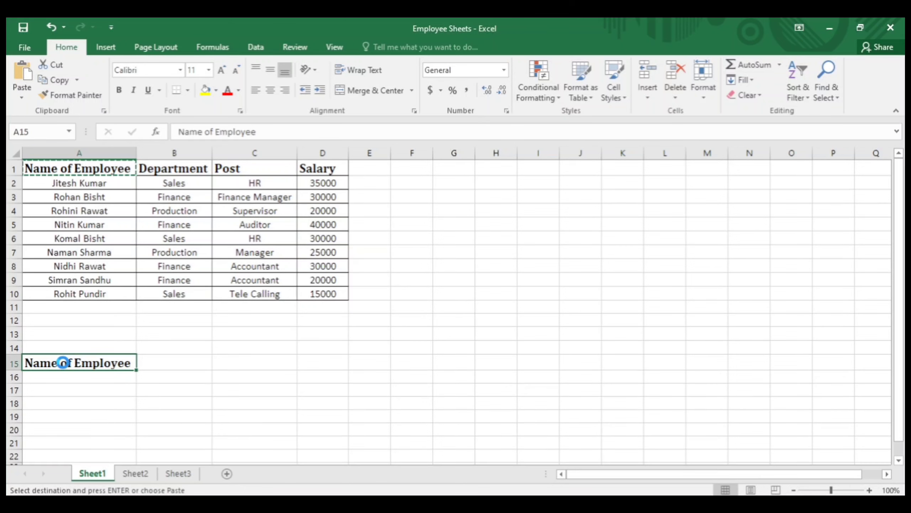
left_click(179, 360)
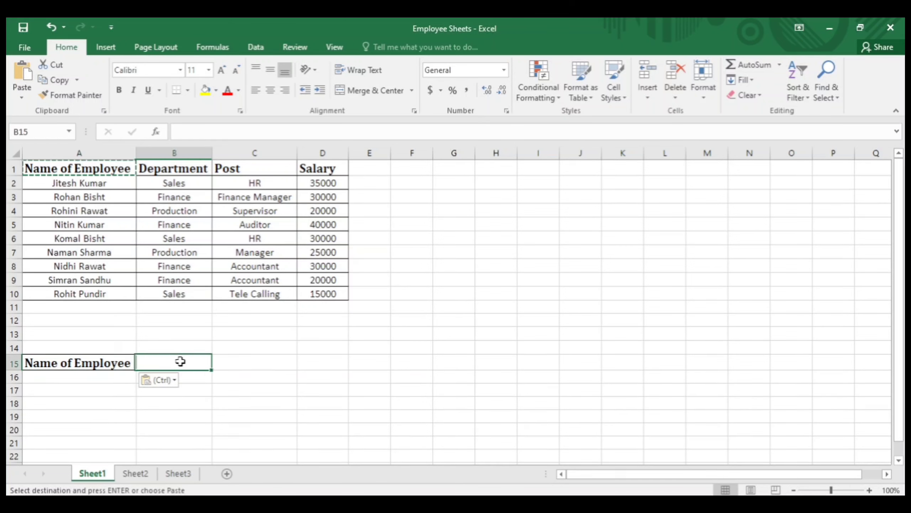
left_click(315, 169)
key("ctrl+c")
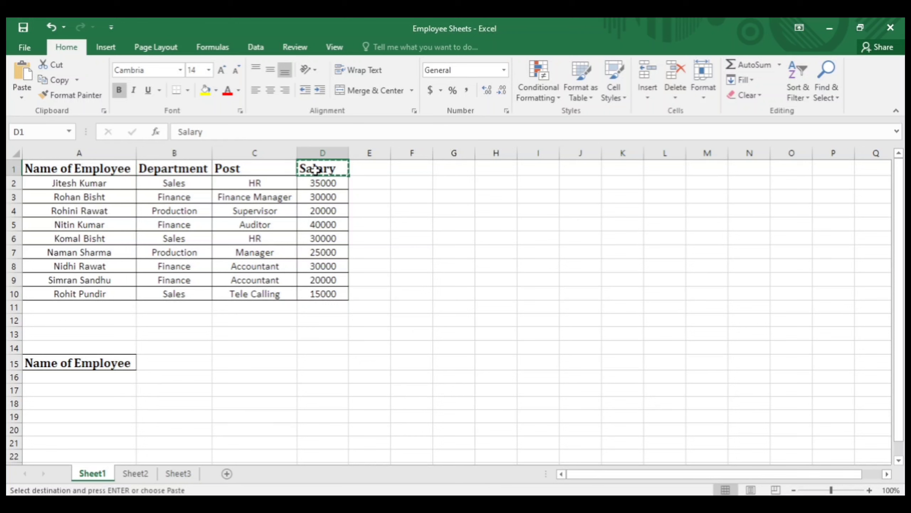
left_click(161, 362)
key("ctrl+v")
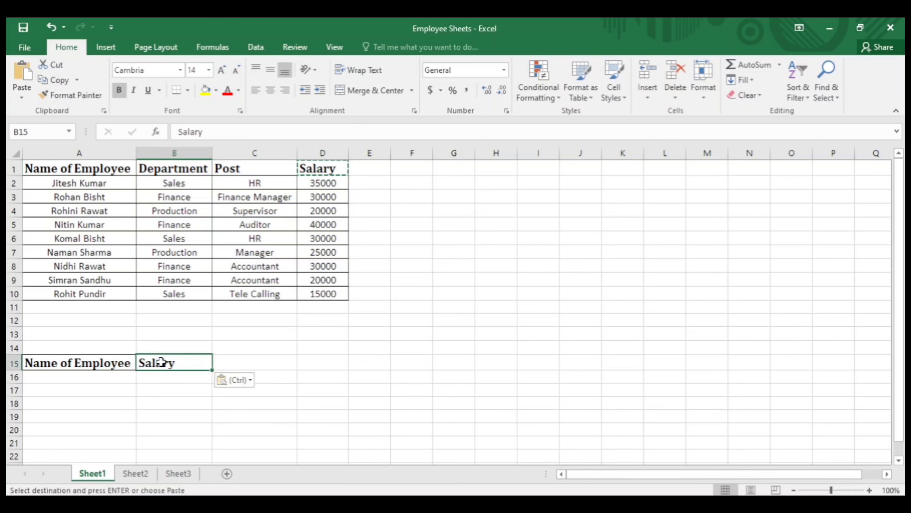
left_click(52, 377)
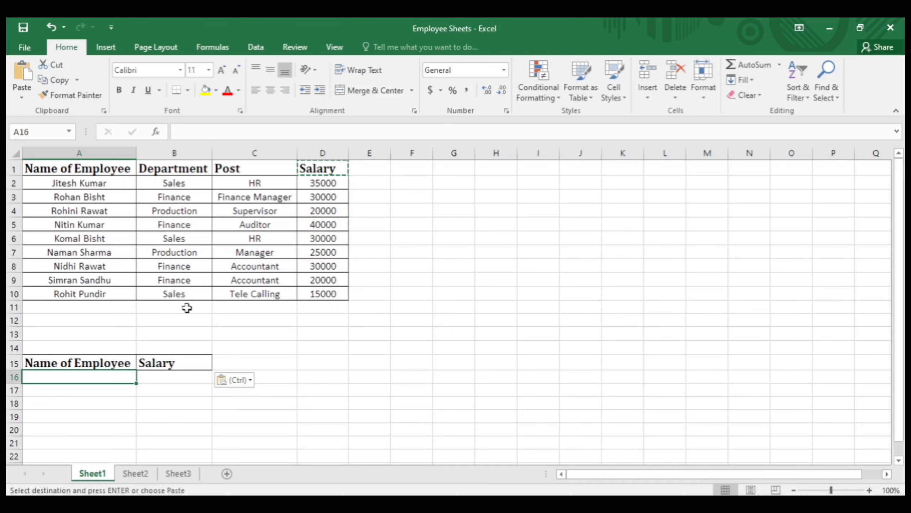
left_click(415, 206)
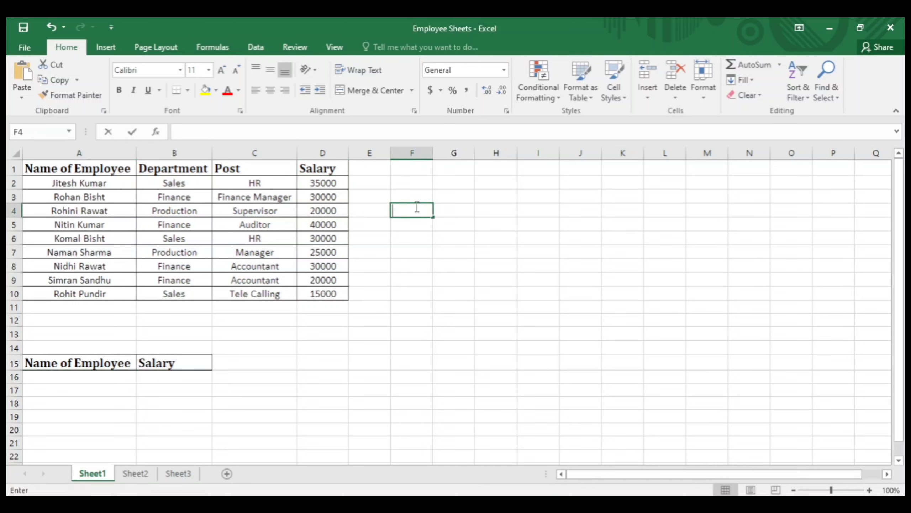
left_click(409, 310)
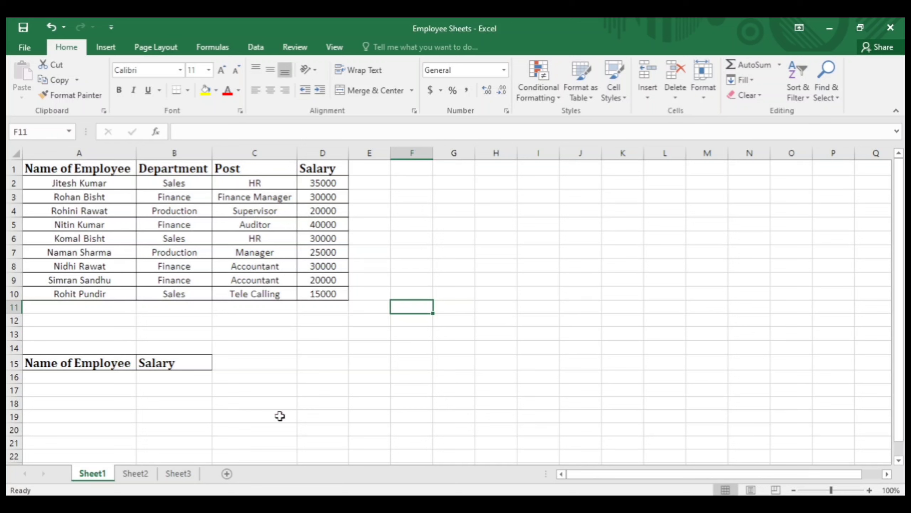
left_click(55, 376)
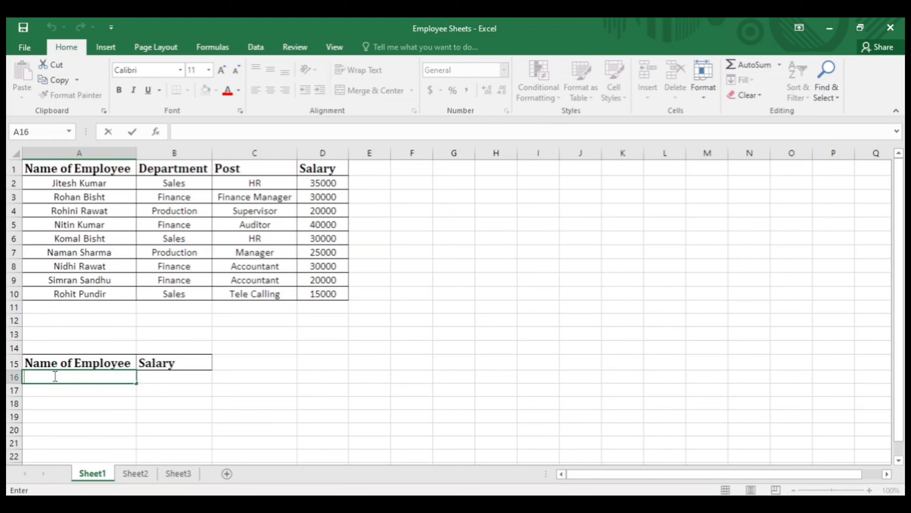
key("Return")
- Open data validation for cell A16 and set it to allow a List
left_click(58, 379)
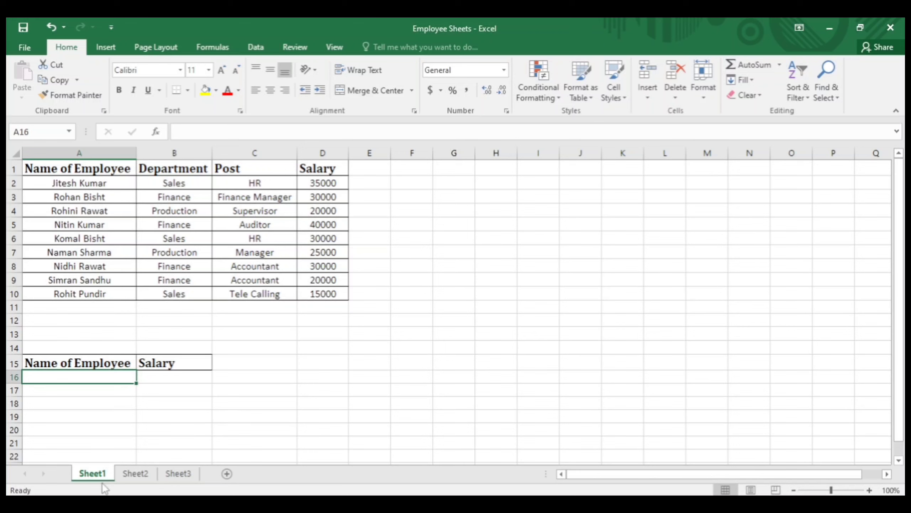
left_click(256, 48)
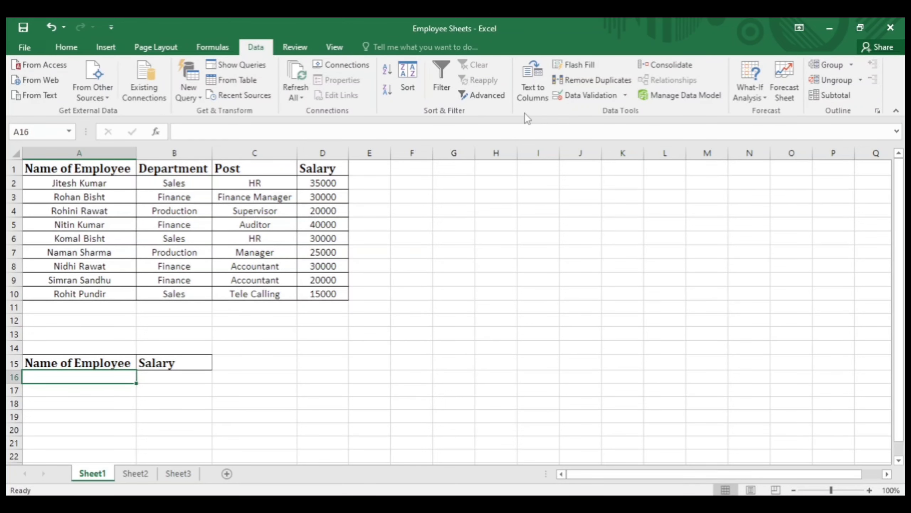
left_click(616, 95)
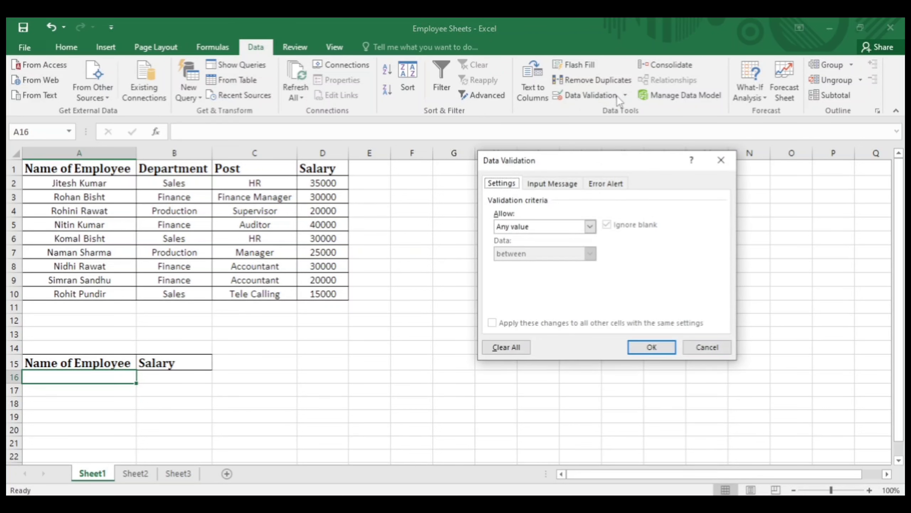
left_click(590, 227)
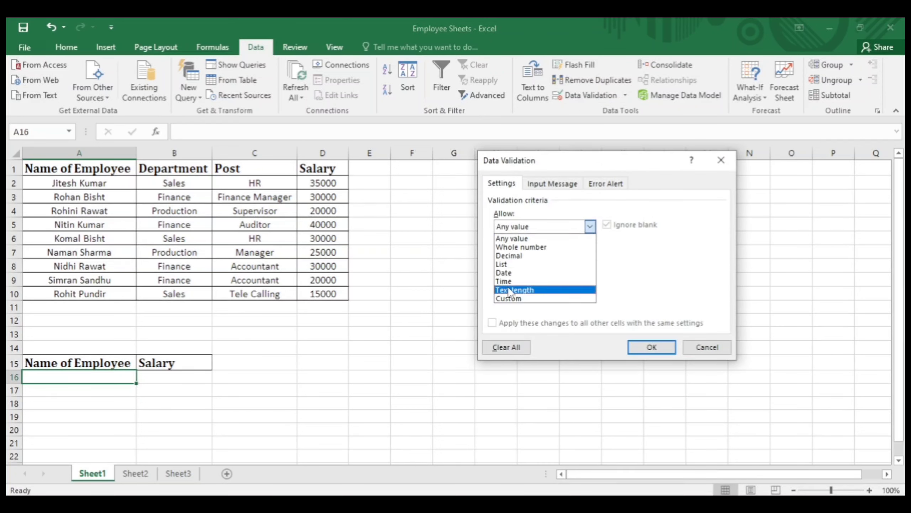
left_click(510, 265)
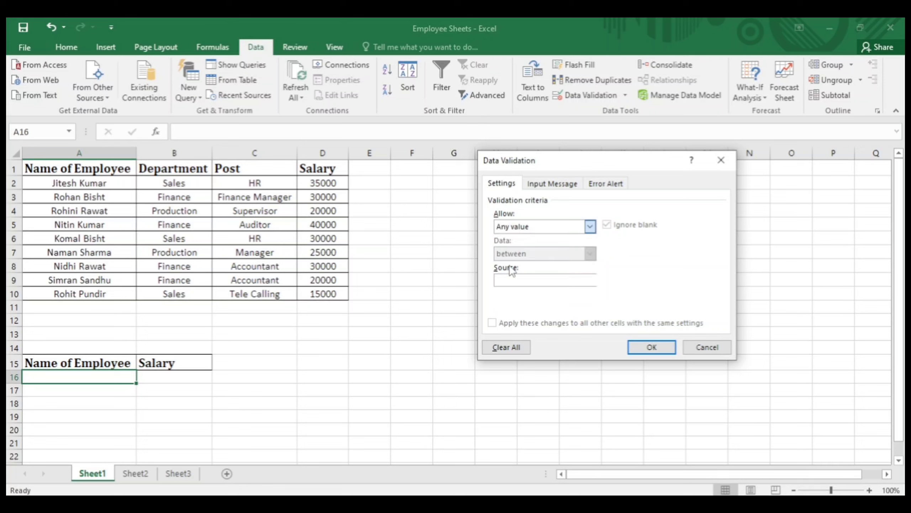
left_click(642, 348)
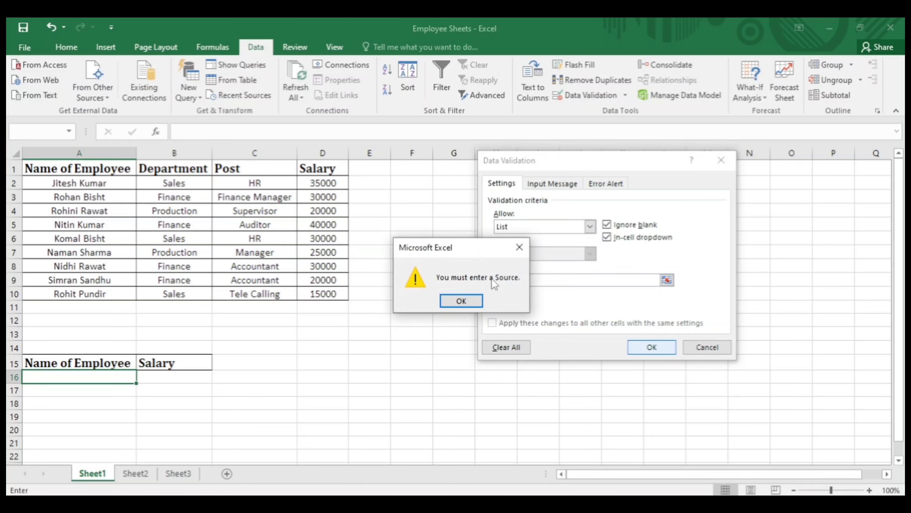
left_click(519, 248)
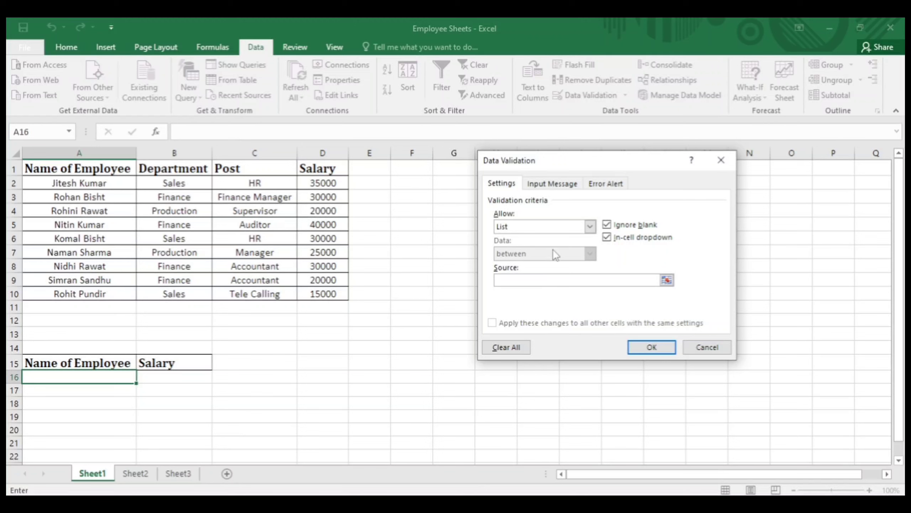
- Apply the list validation with source =$A$2:$A$10 and choose the row 6 employee in cell A16
left_click(590, 226)
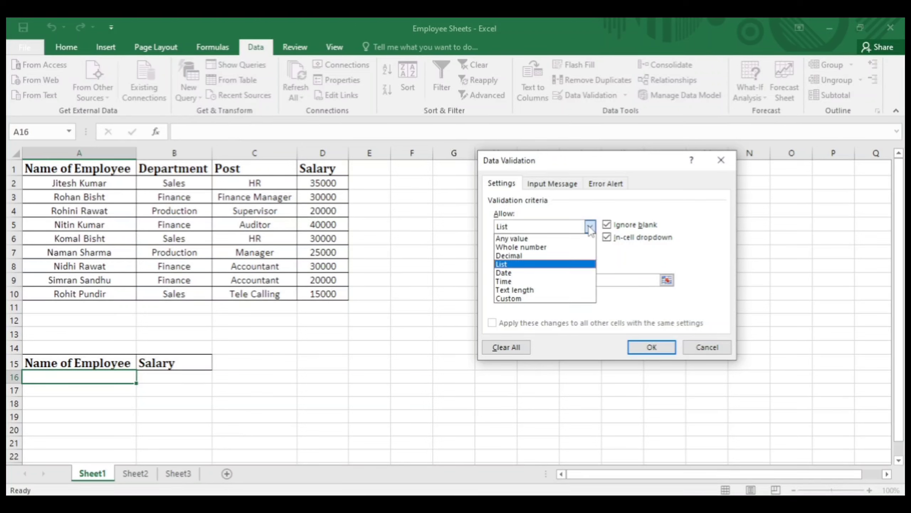
left_click(507, 265)
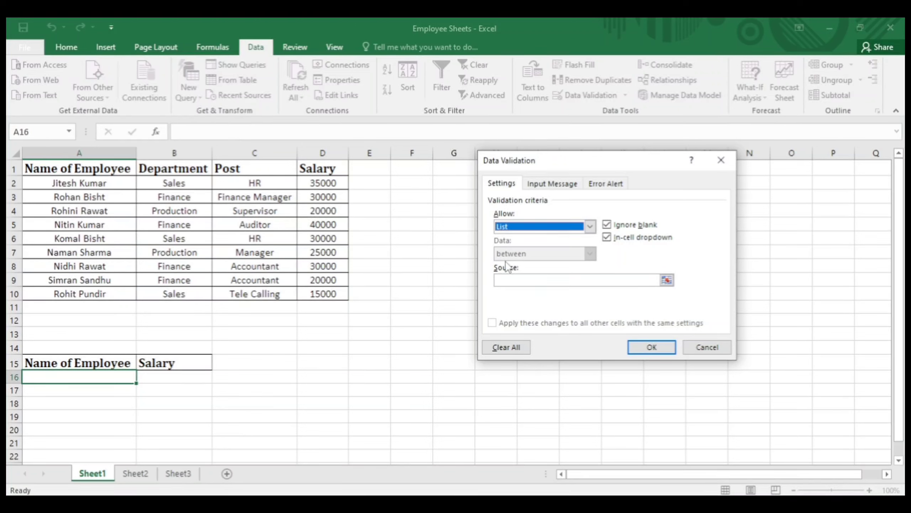
left_click(506, 280)
left_click_drag(71, 183, 76, 290)
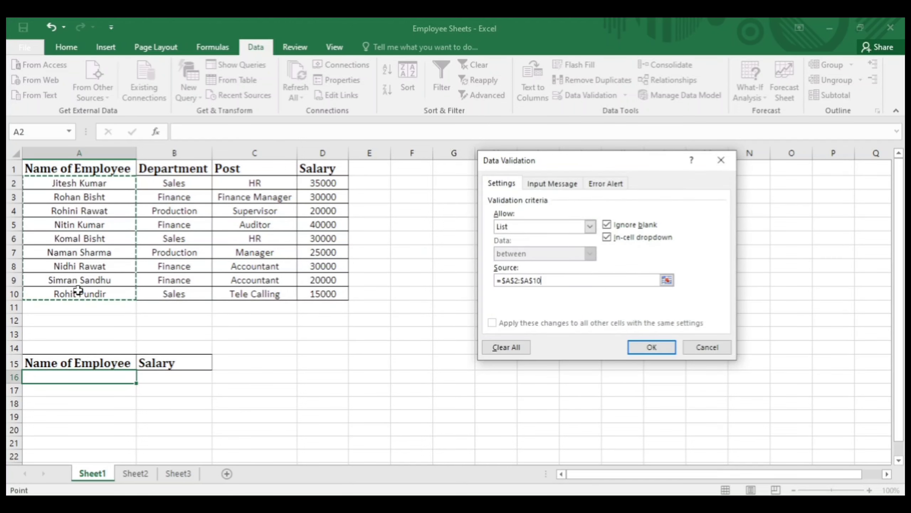
left_click(651, 347)
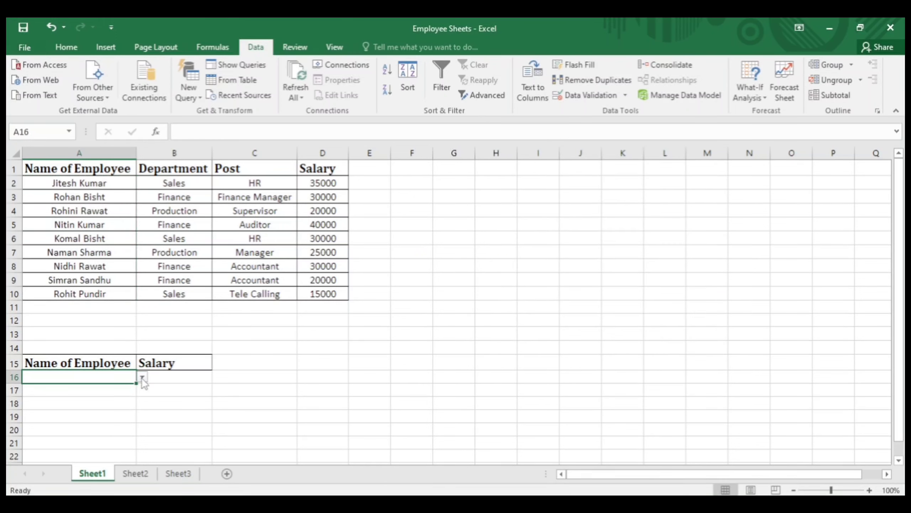
left_click(142, 377)
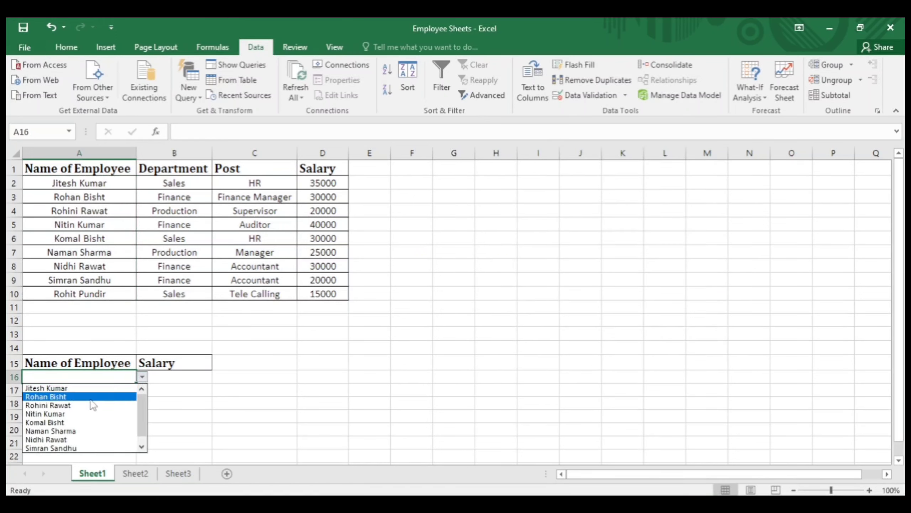
left_click(57, 423)
- Enter the formula =vlookup(A16,A1:D10,4,0) in cell B16 to look up the selected employee's salary
double_click(174, 380)
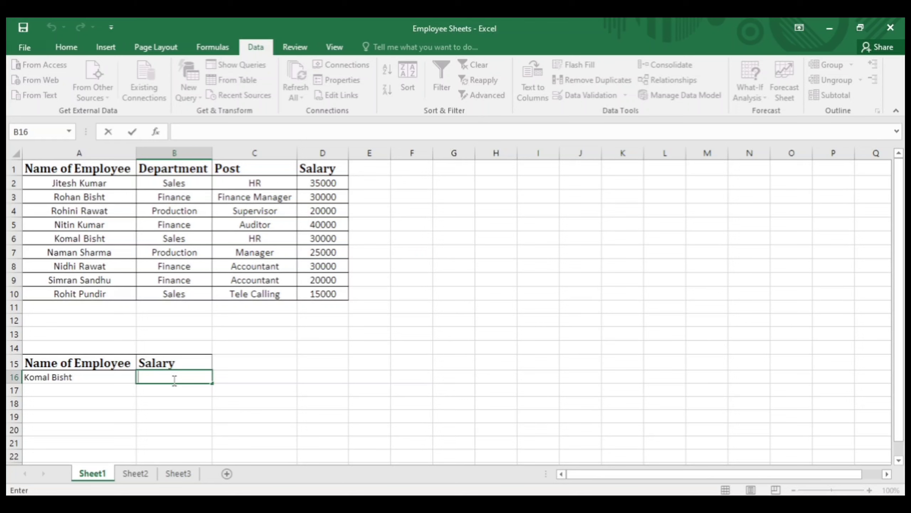
type("=vlookup")
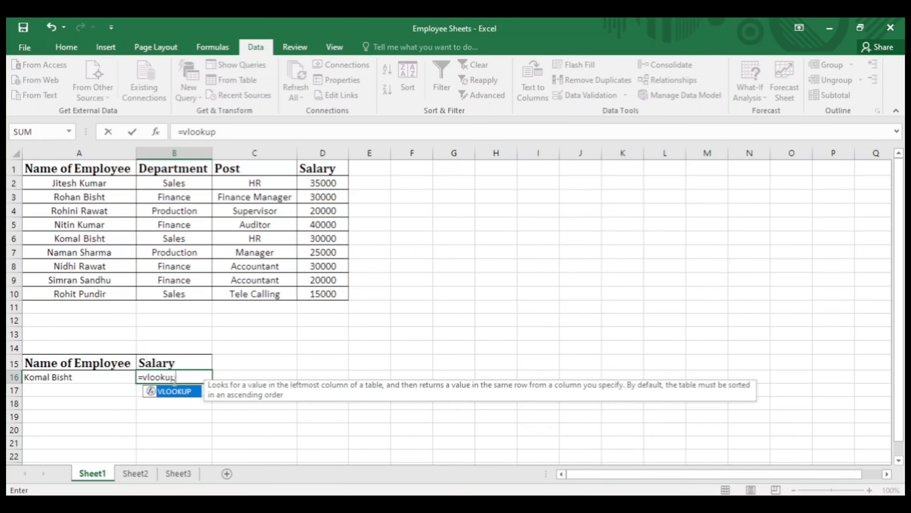
type("(")
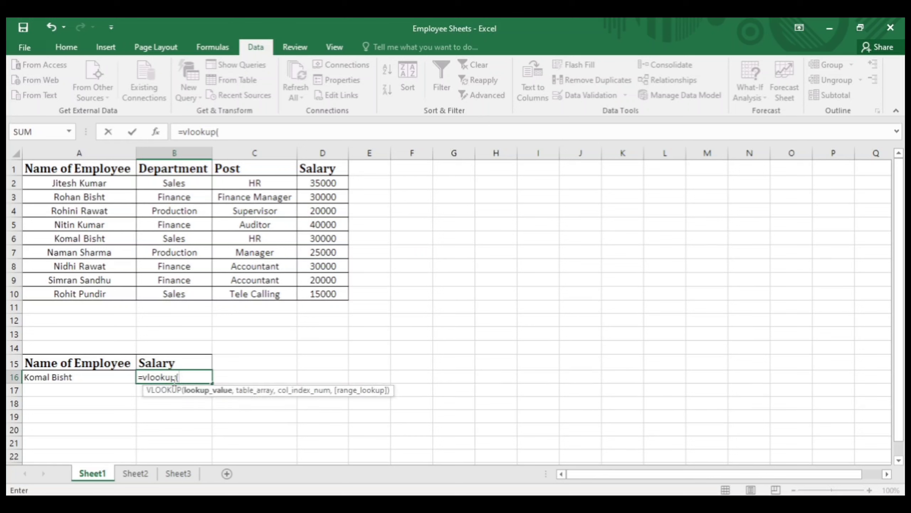
left_click(46, 377)
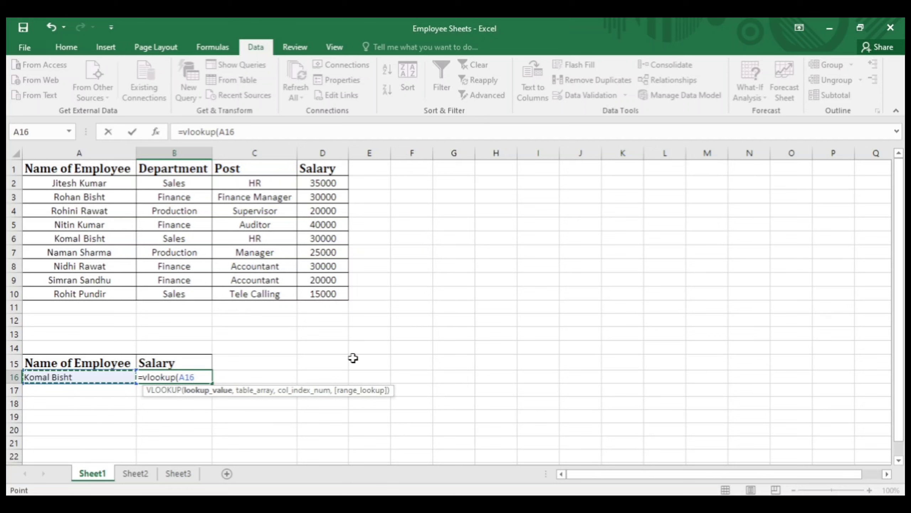
type(",")
left_click_drag(56, 170, 315, 289)
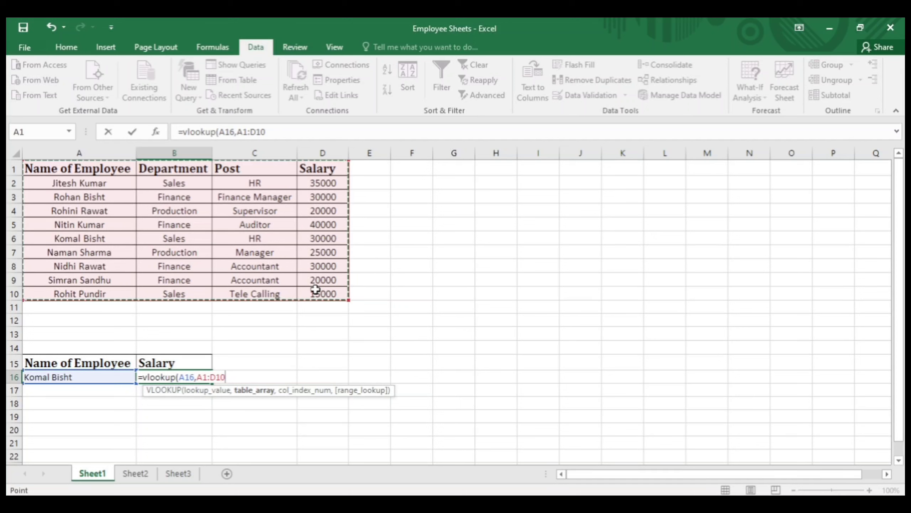
type(",")
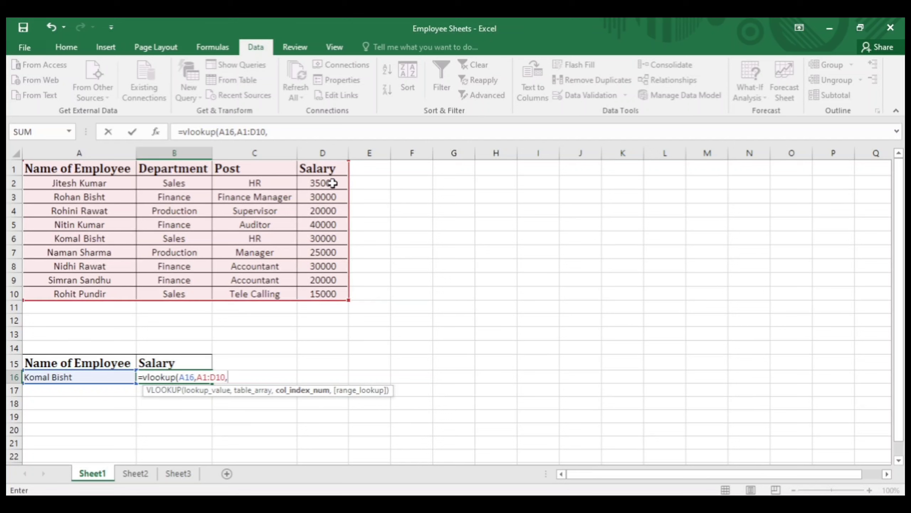
type("4,")
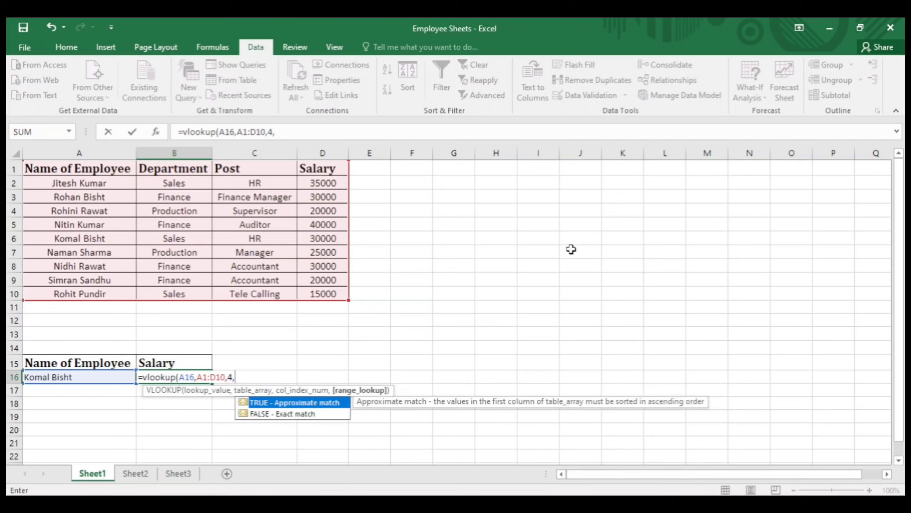
type("0)")
key("Return")
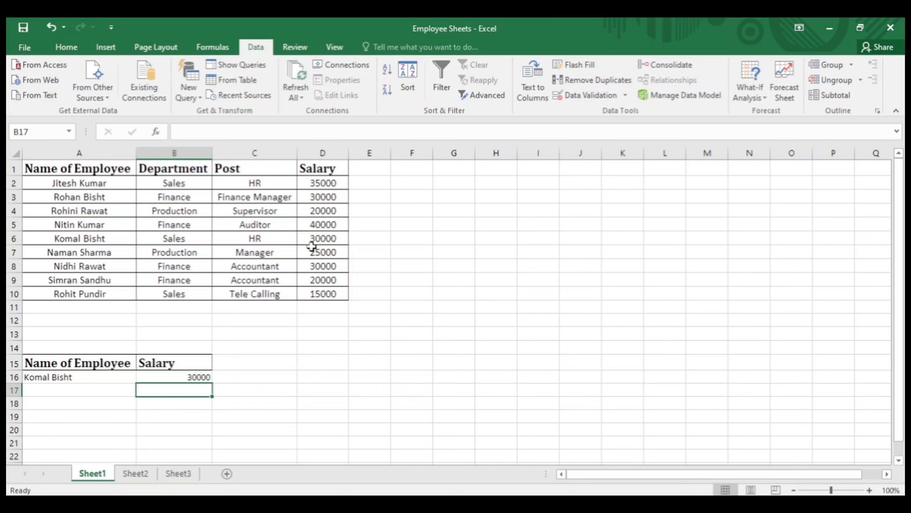
- Change the employee selected in cell A16 to the one listed in row 4
left_click(78, 378)
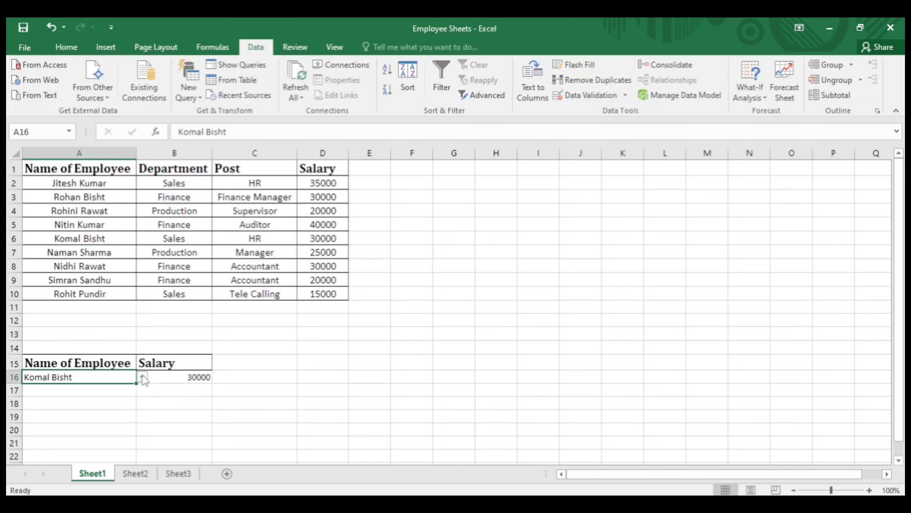
left_click(143, 377)
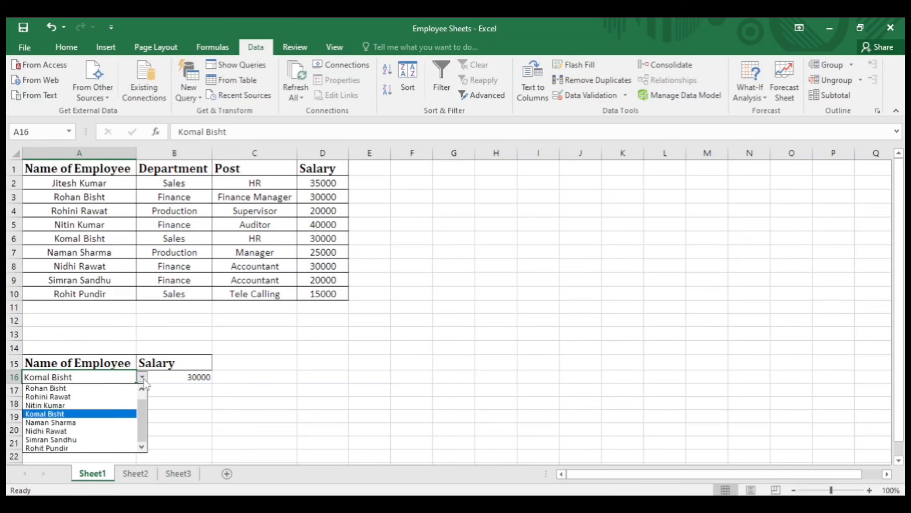
left_click(68, 397)
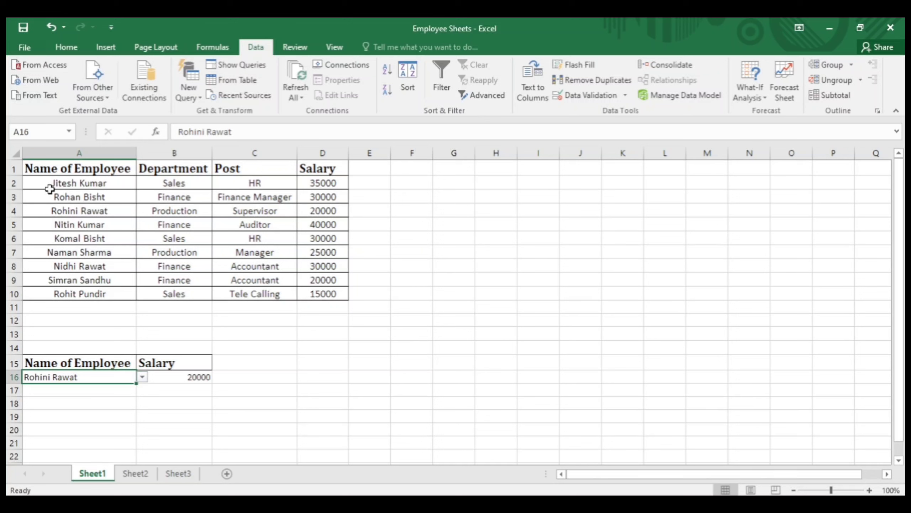
- Copy the header row A1:D1 to F15 and auto-fit columns F and G to the pasted headings
left_click_drag(58, 169, 270, 153)
left_click_drag(324, 165, 324, 165)
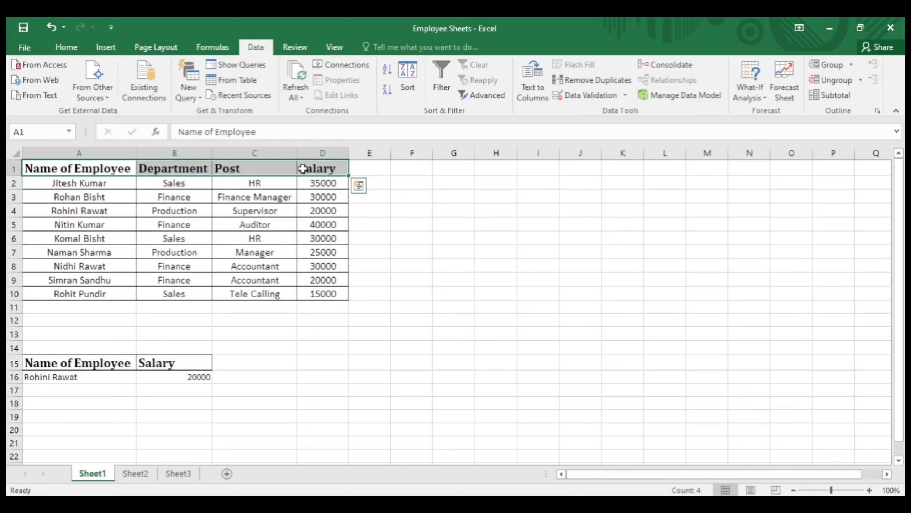
key("ctrl+c")
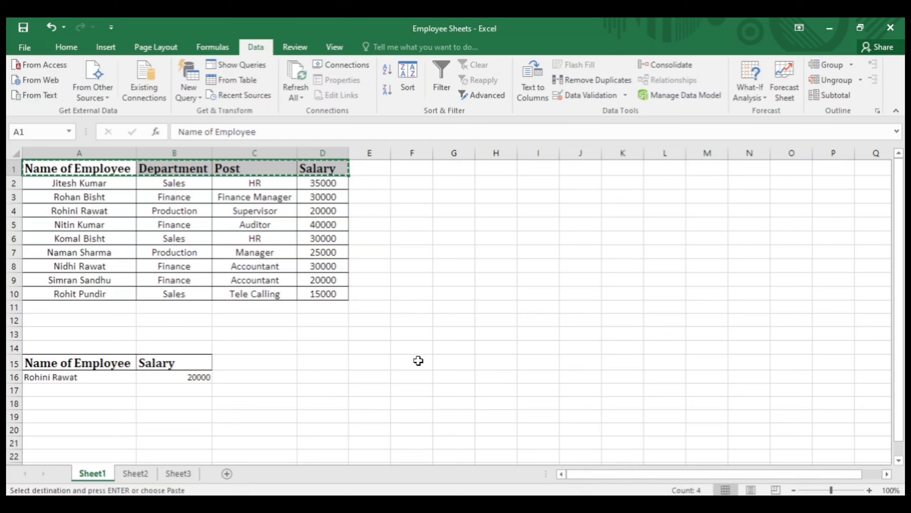
left_click(418, 361)
key("ctrl+v")
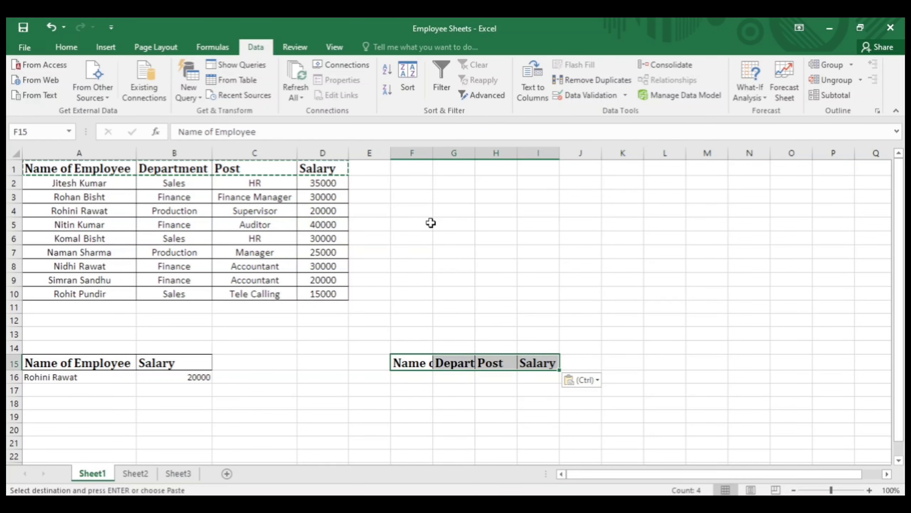
double_click(433, 151)
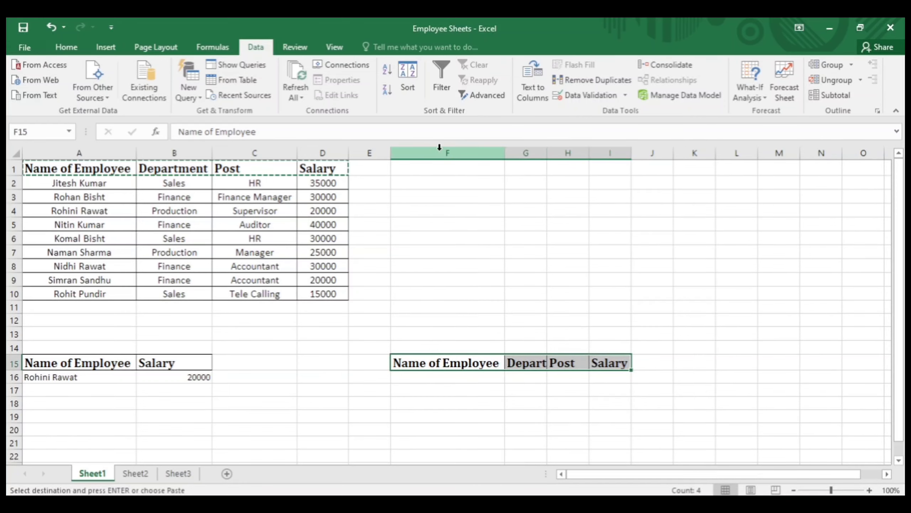
double_click(545, 153)
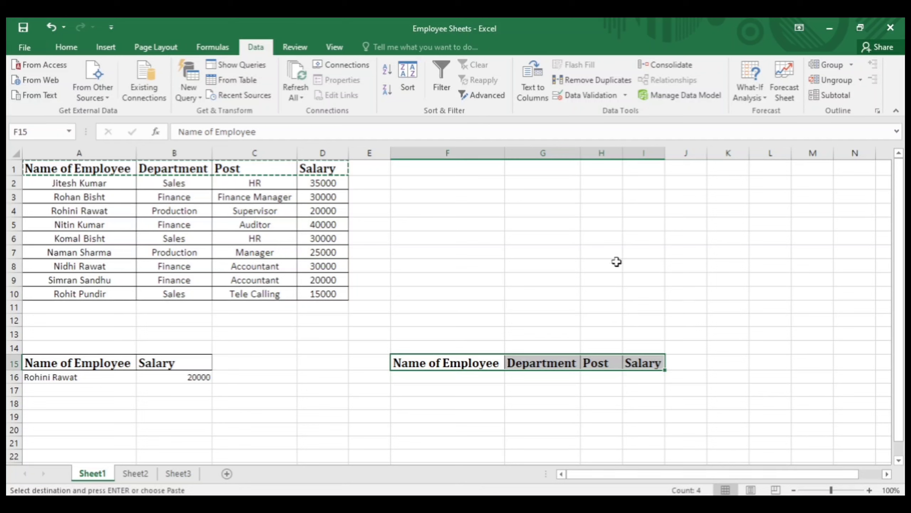
- Add list validation with source =$A$2:$A$10 to cell F16 and choose the row 5 employee there
left_click(431, 377)
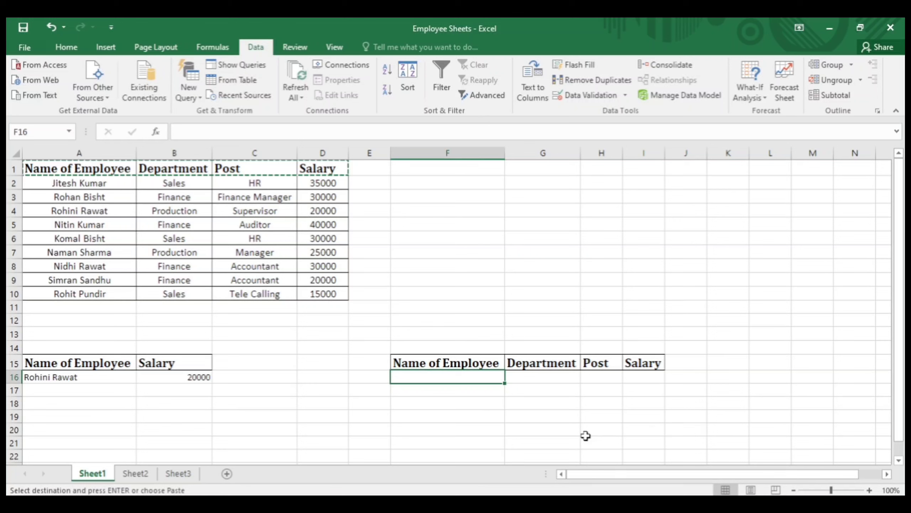
left_click(624, 95)
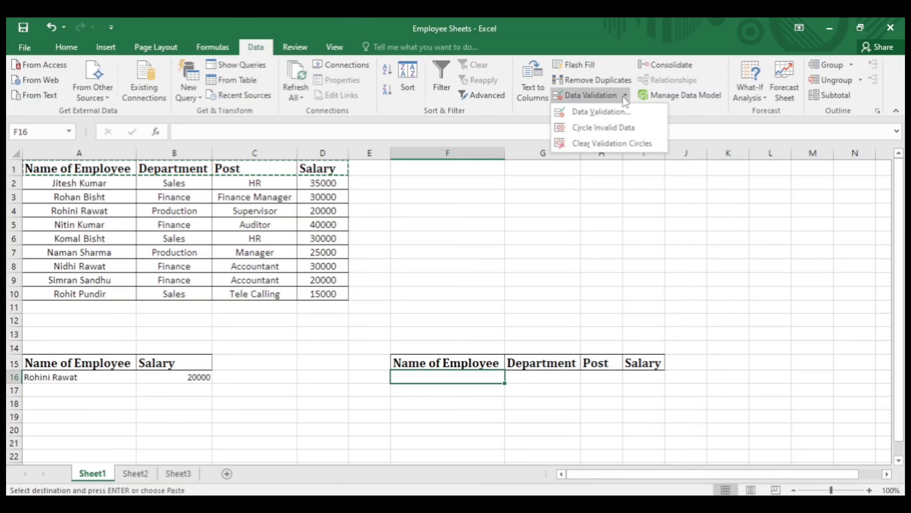
left_click(599, 112)
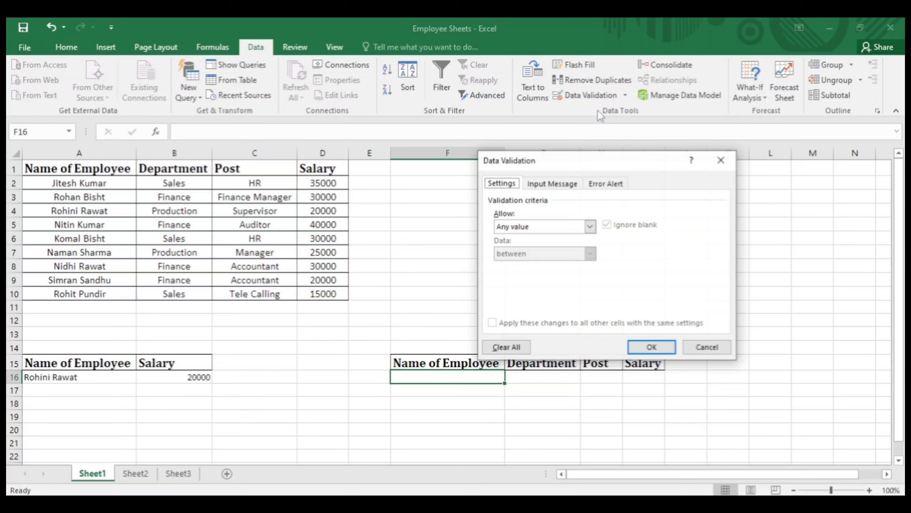
left_click(591, 226)
left_click(504, 266)
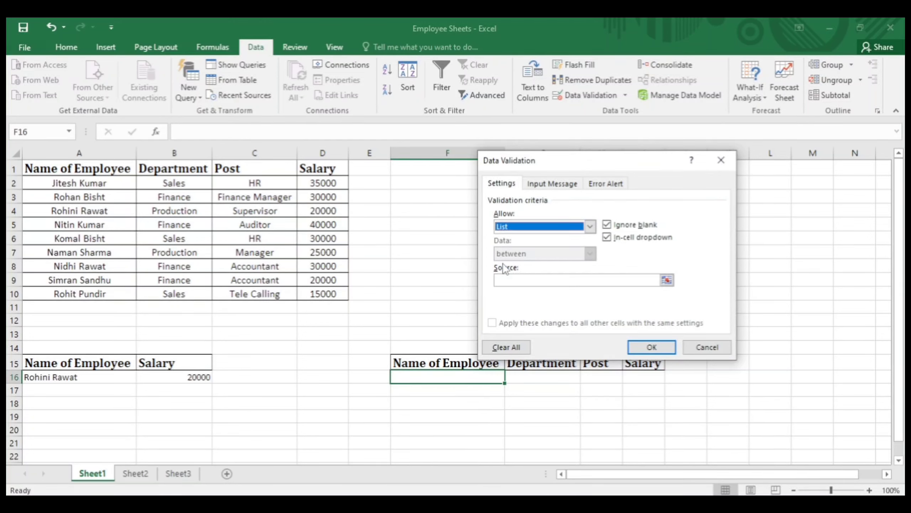
left_click(510, 280)
left_click_drag(76, 183, 90, 294)
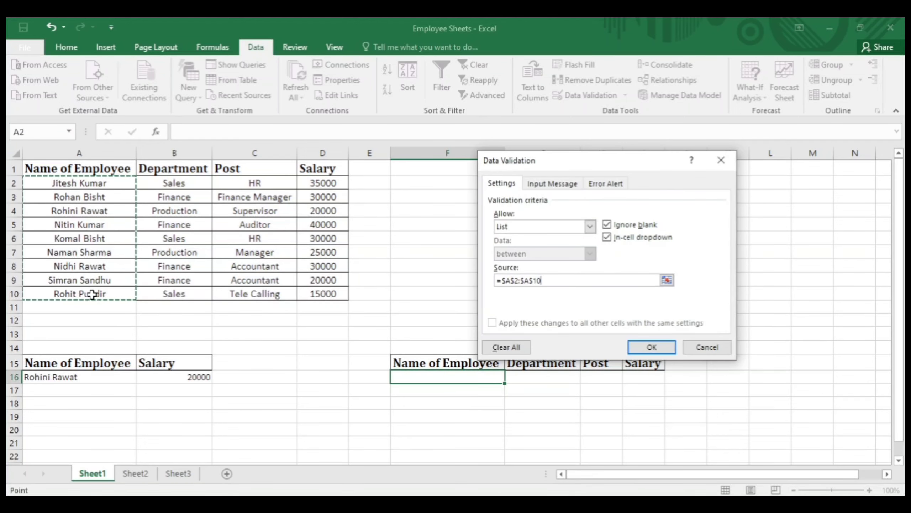
left_click(652, 347)
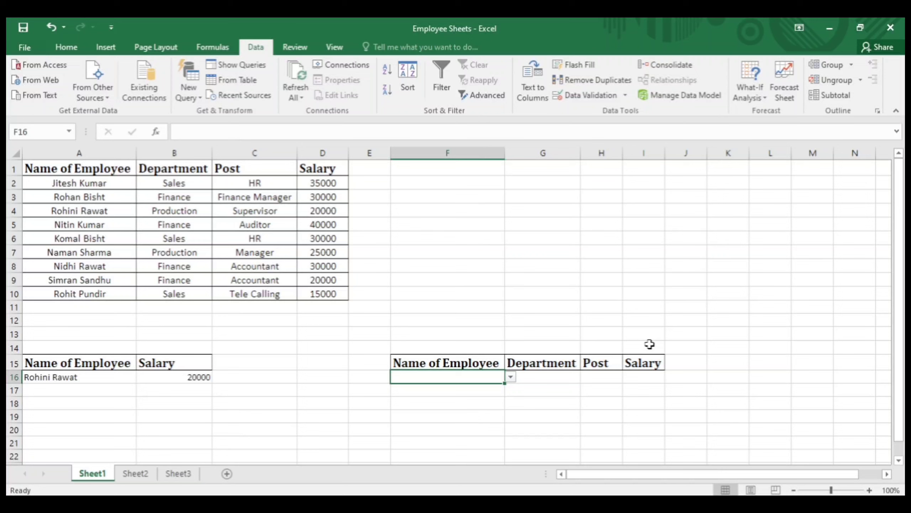
left_click(511, 378)
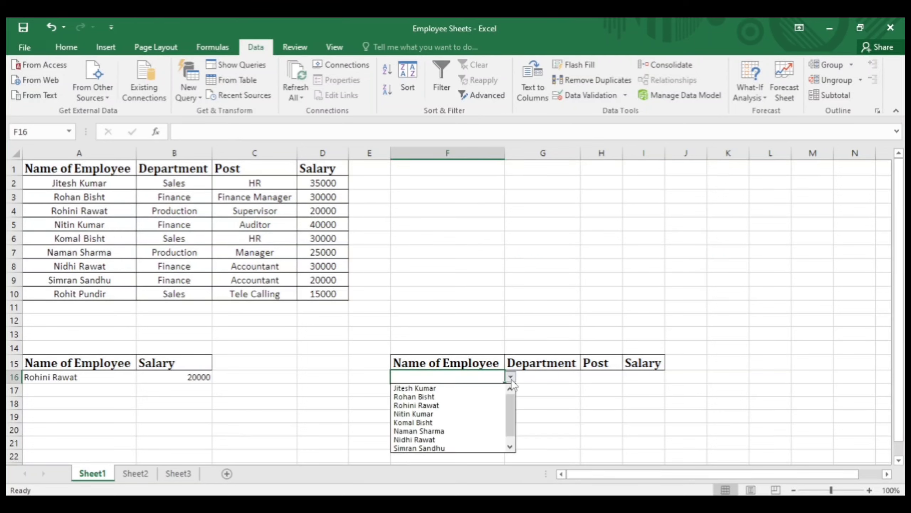
left_click(411, 413)
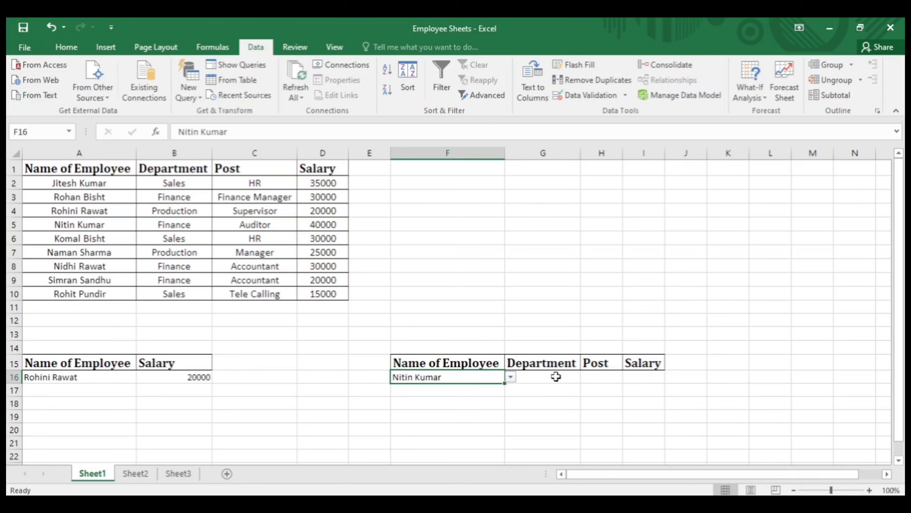
- Write a VLOOKUP formula in cell G16 with lookup value F16, table A1:D10, column indexes {2,3,4} and match type 0
left_click(533, 377)
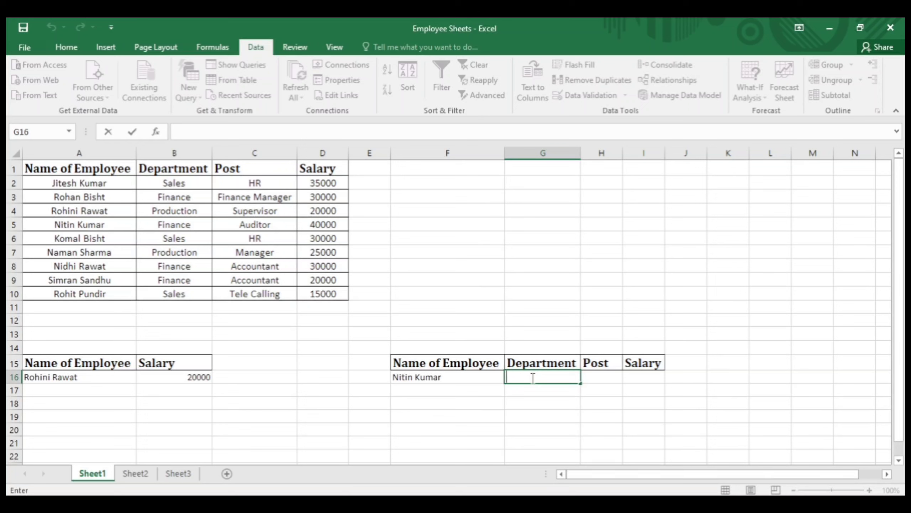
type("=vlookup")
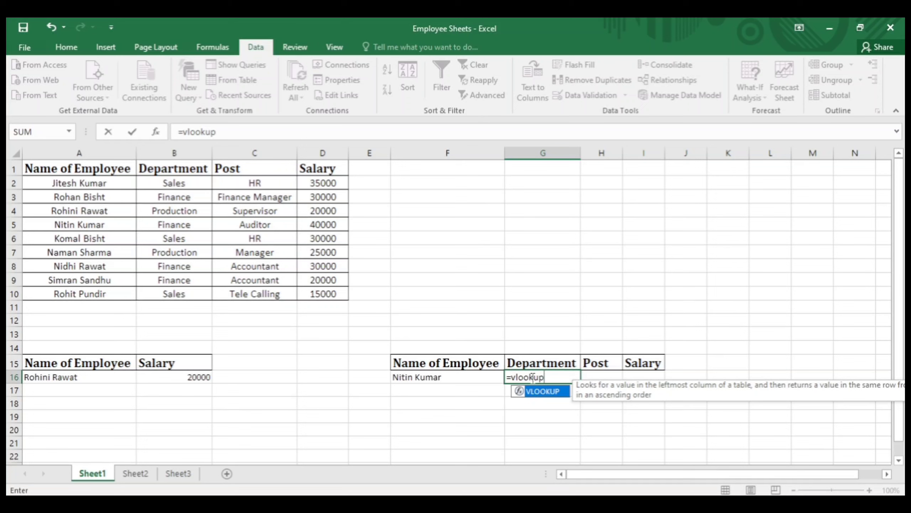
type("(")
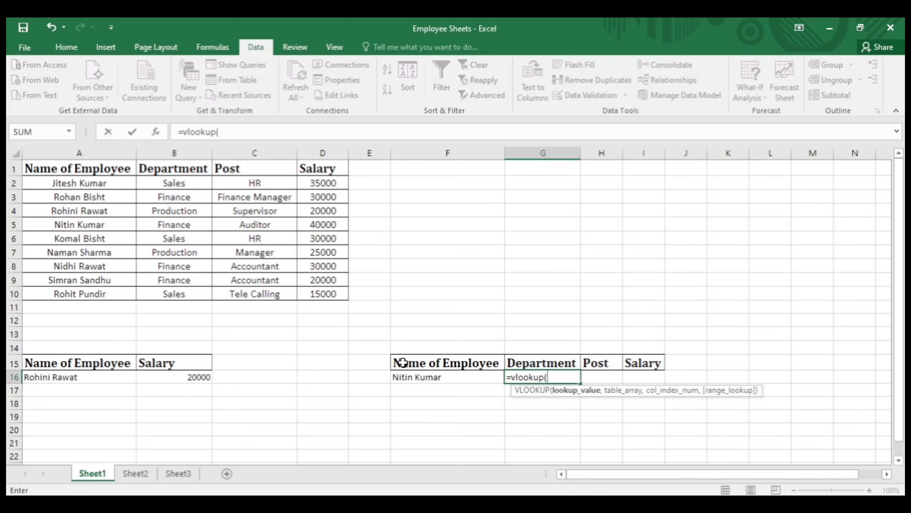
left_click(411, 379)
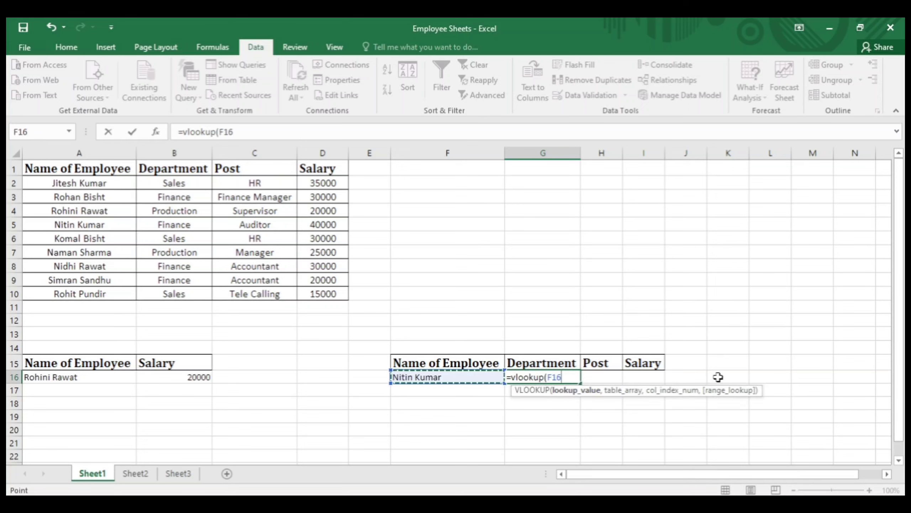
type(",")
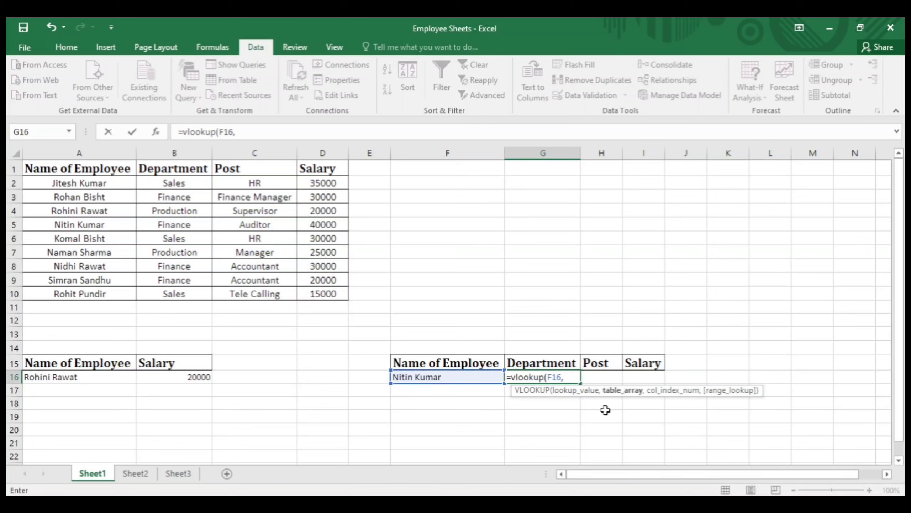
left_click_drag(51, 168, 309, 290)
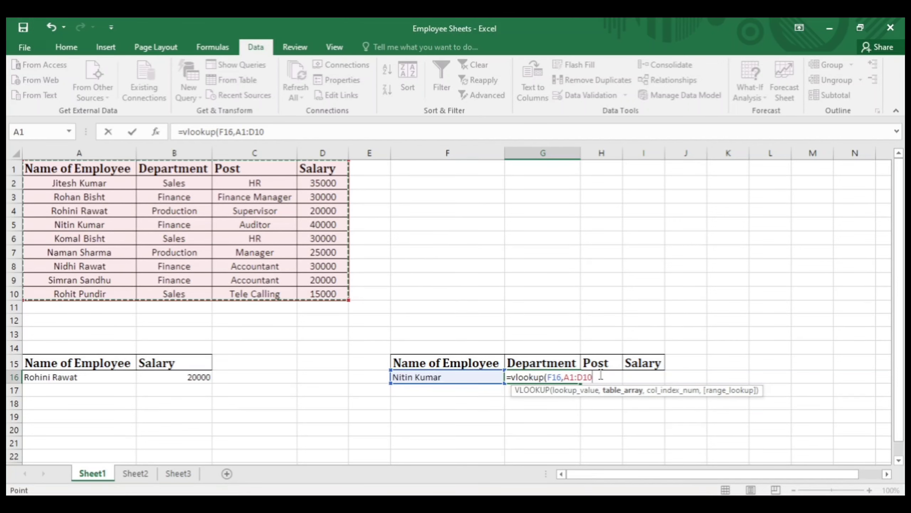
type(",{2,")
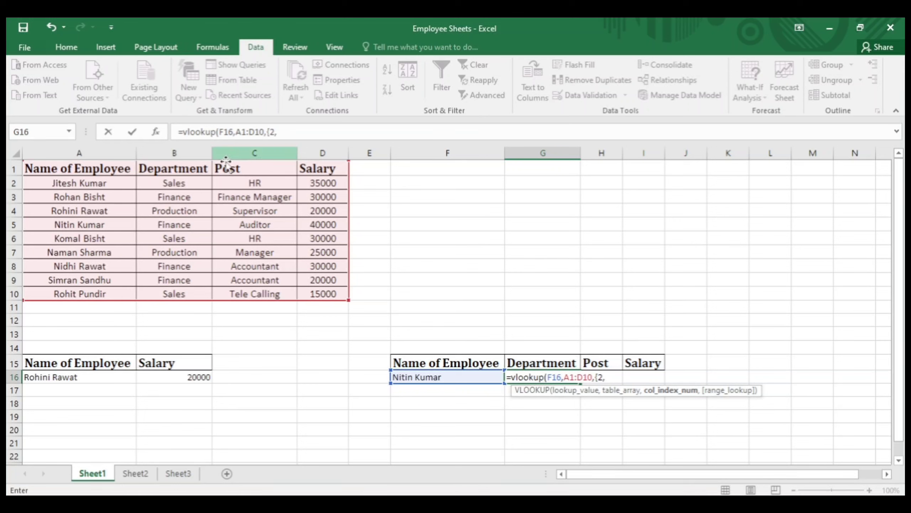
type("3,")
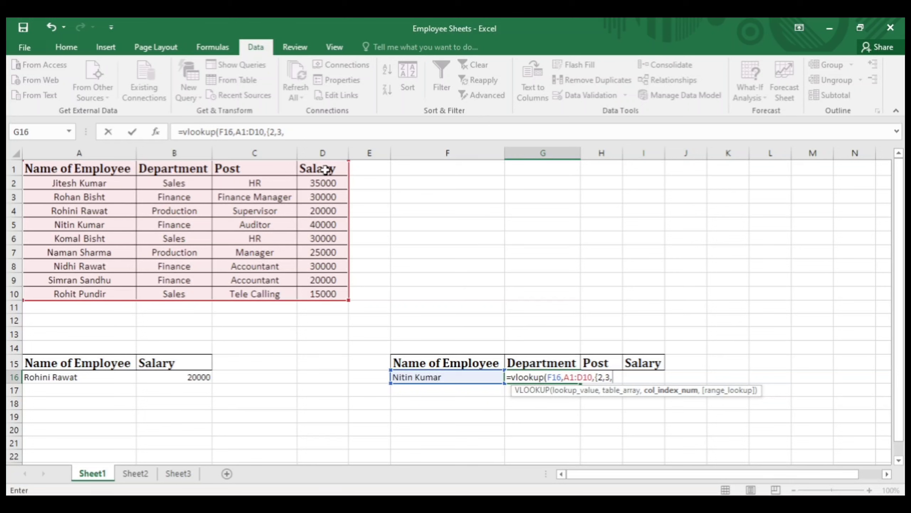
type("4},")
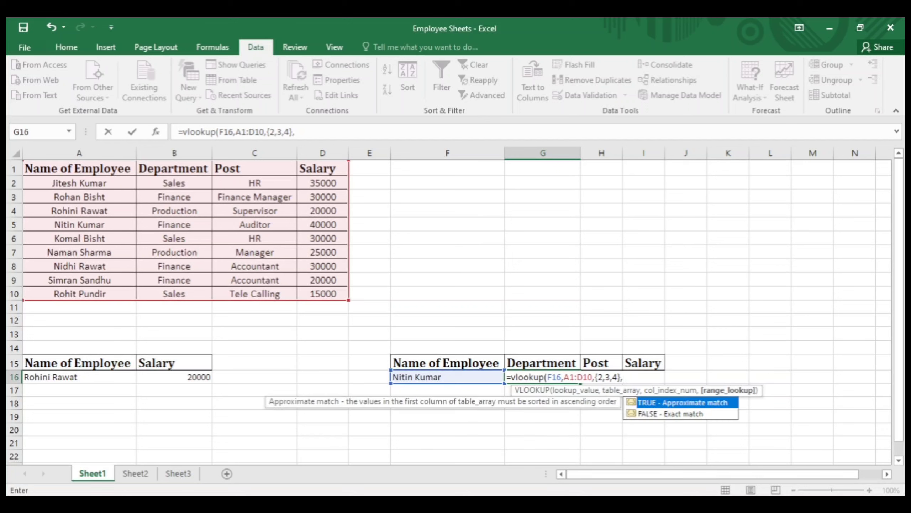
type("0")
- Make the formula's table range absolute as $A$1:$D$10, close the parenthesis and enter the formula in G16
left_click(570, 377)
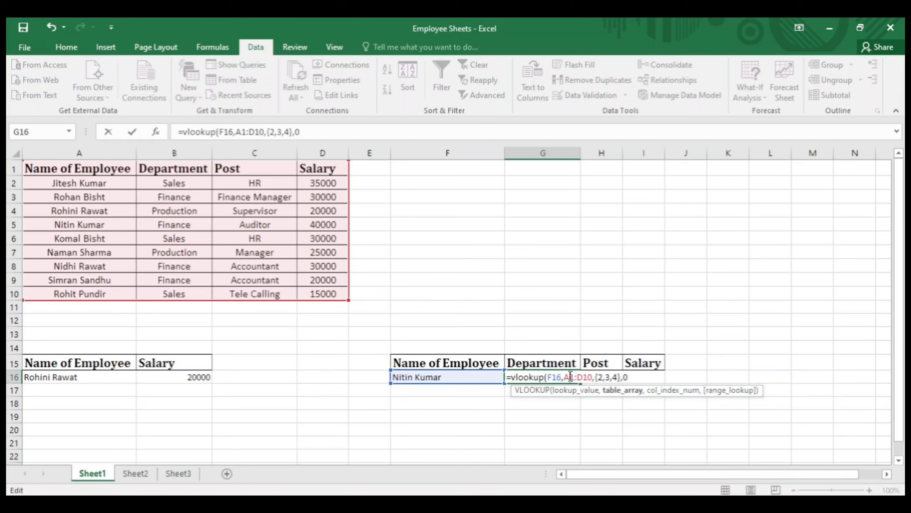
key("F4")
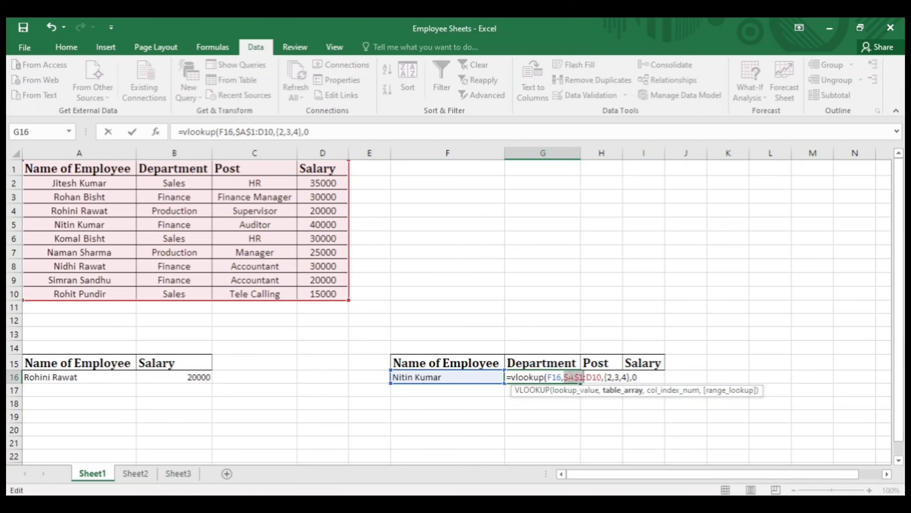
left_click(593, 378)
key("F4")
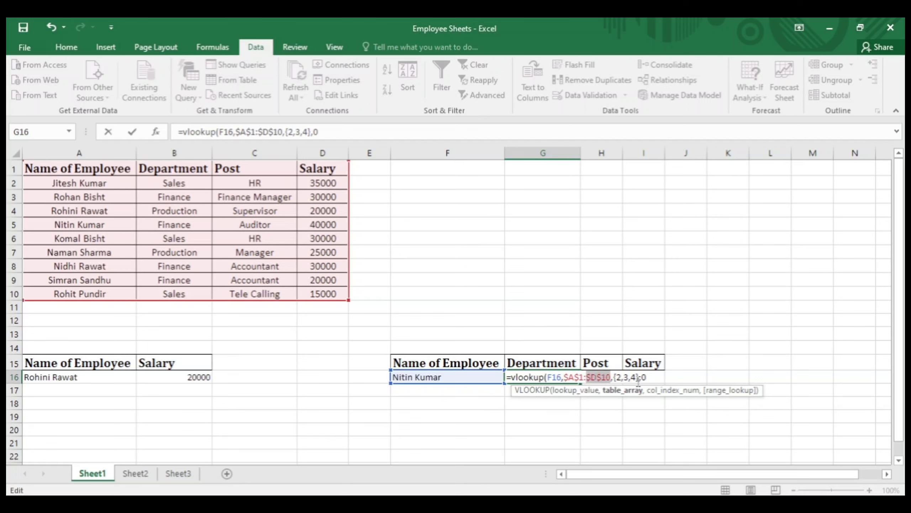
left_click(648, 377)
type(")")
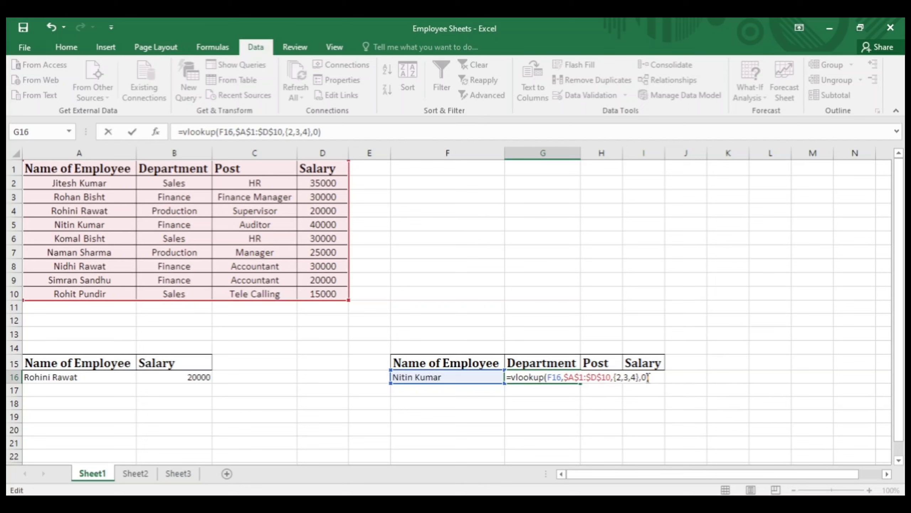
key("Return")
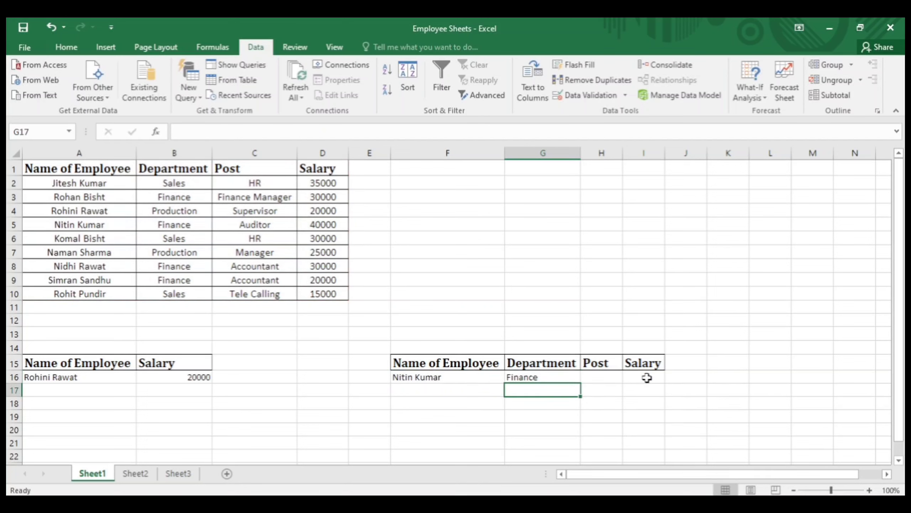
- Enter the G16 VLOOKUP as an array formula across G16:I16 to fill department, post and salary
left_click(545, 377)
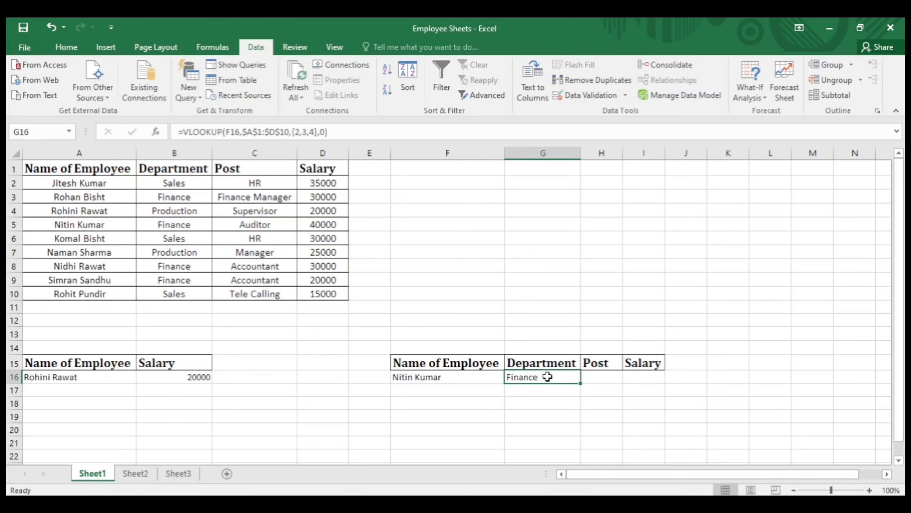
left_click(526, 387)
left_click_drag(526, 378, 641, 377)
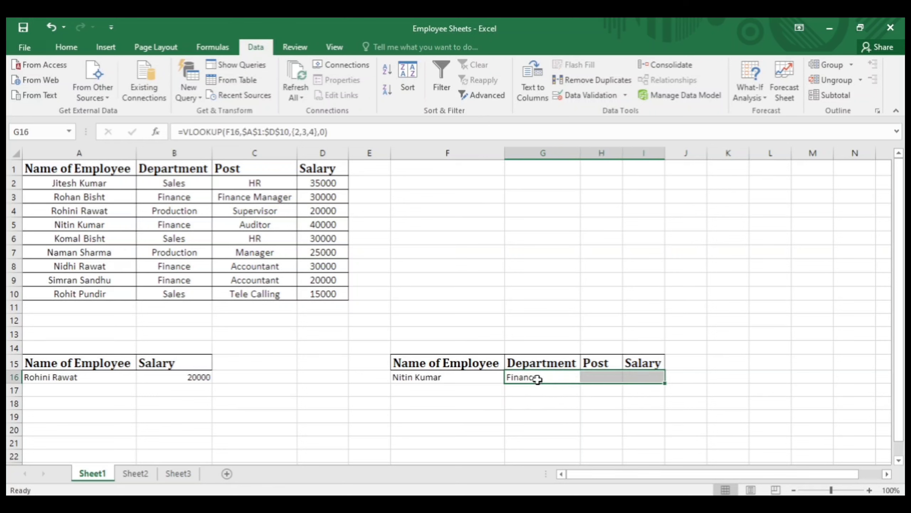
key("F2")
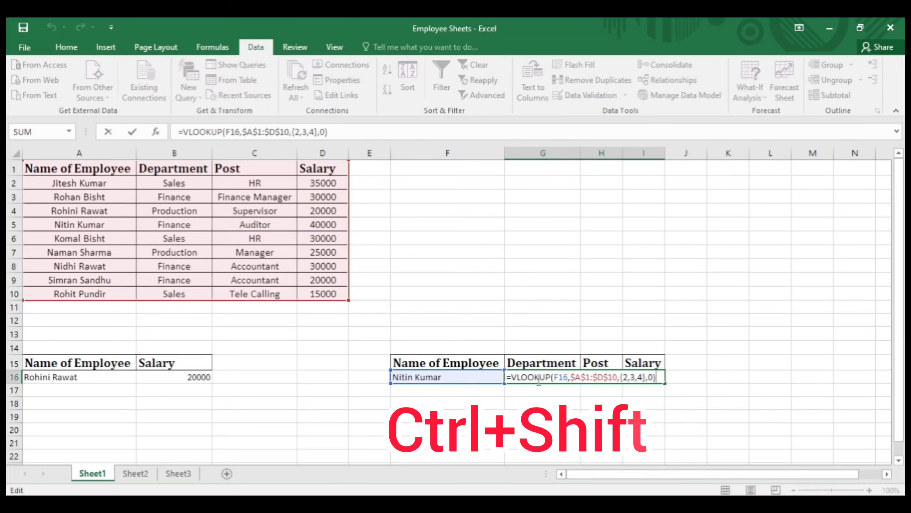
key("ctrl+shift+Return")
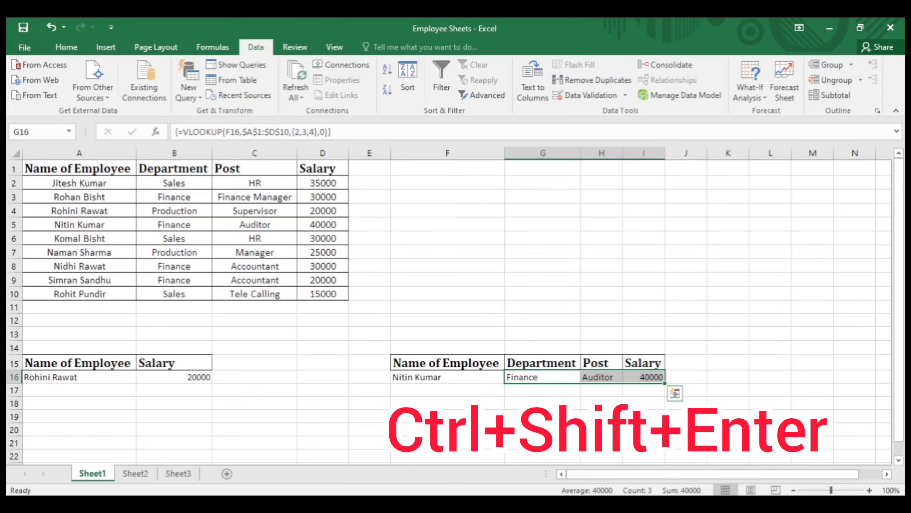
left_click(541, 429)
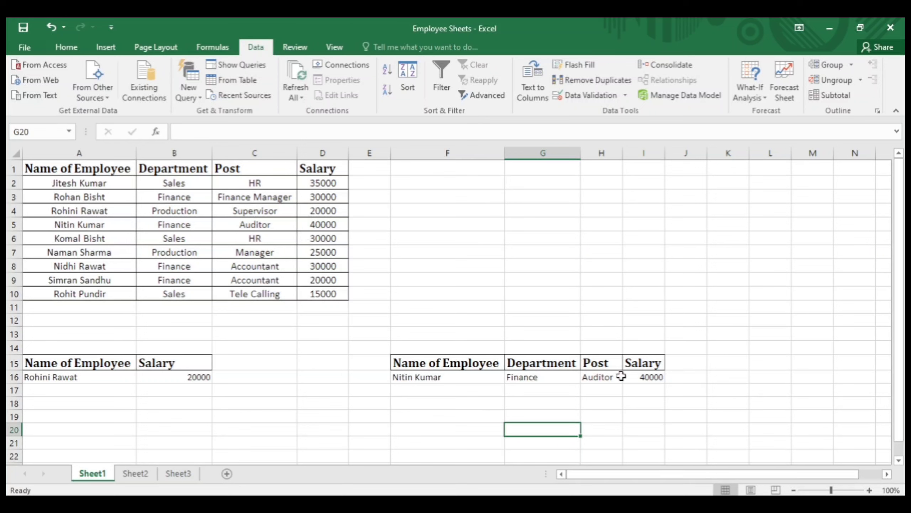
- Change the employee selected in cell F16 to the one listed in row 10
left_click(448, 378)
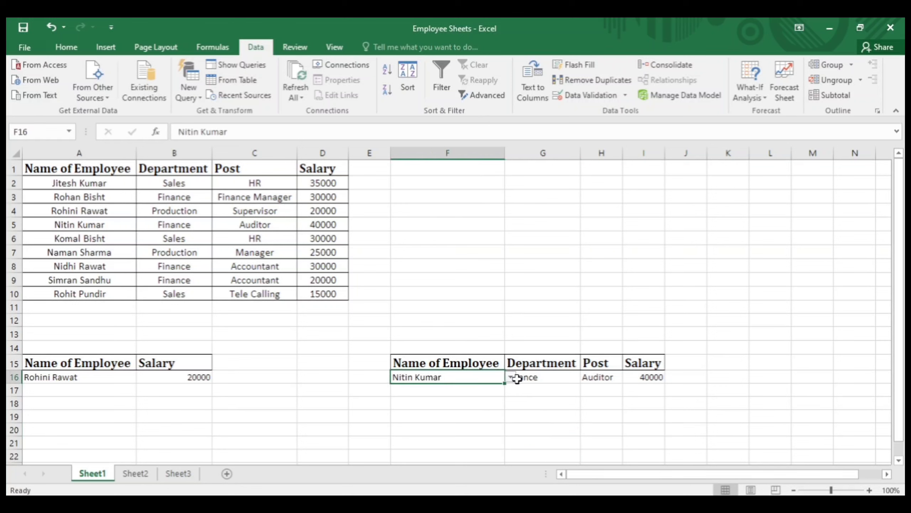
left_click(510, 377)
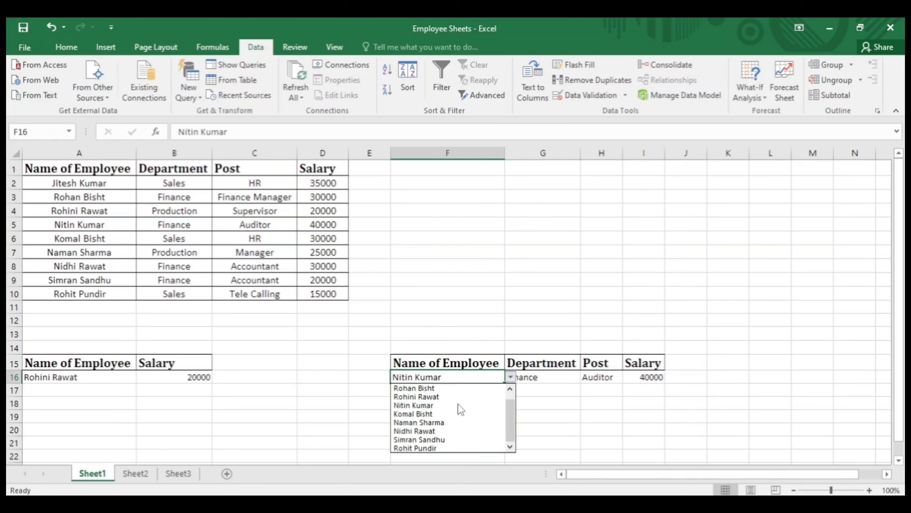
left_click(416, 448)
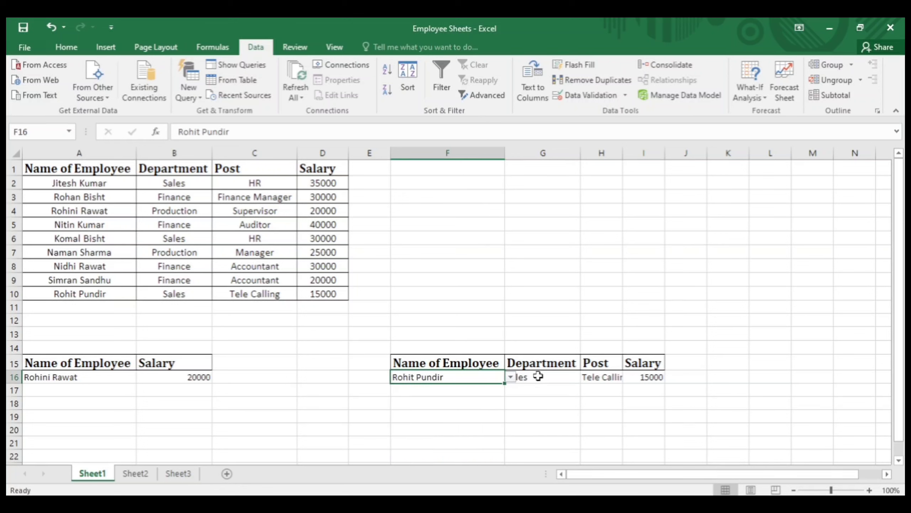
- Check the array formula in G16 and H16 and auto-fit column H to show the full post
left_click(538, 376)
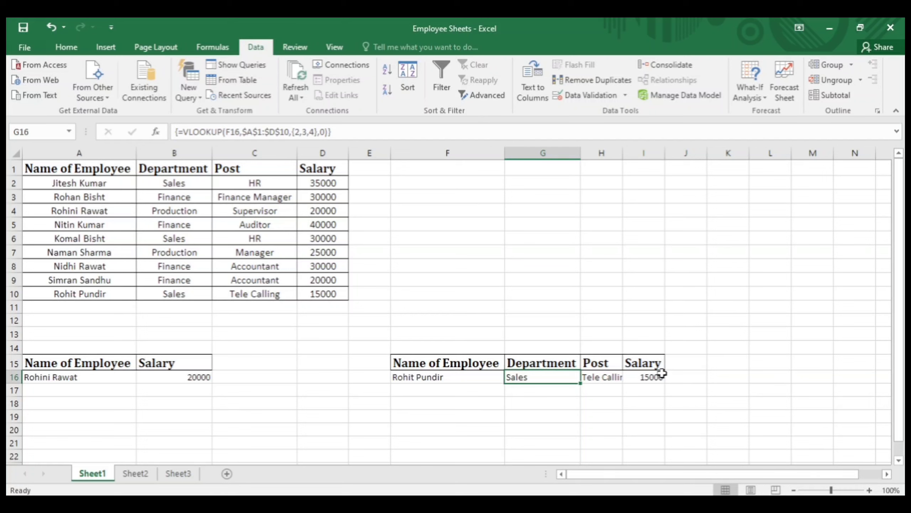
left_click(607, 379)
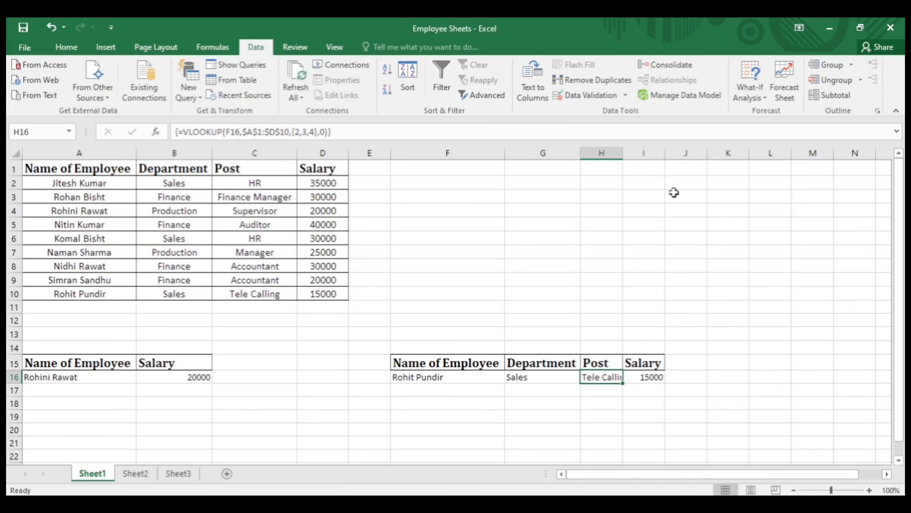
double_click(623, 152)
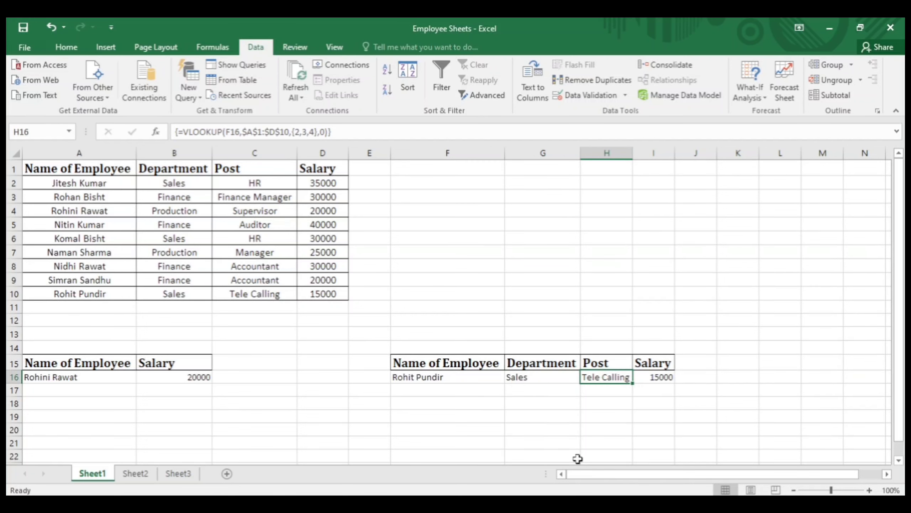
left_click(605, 452)
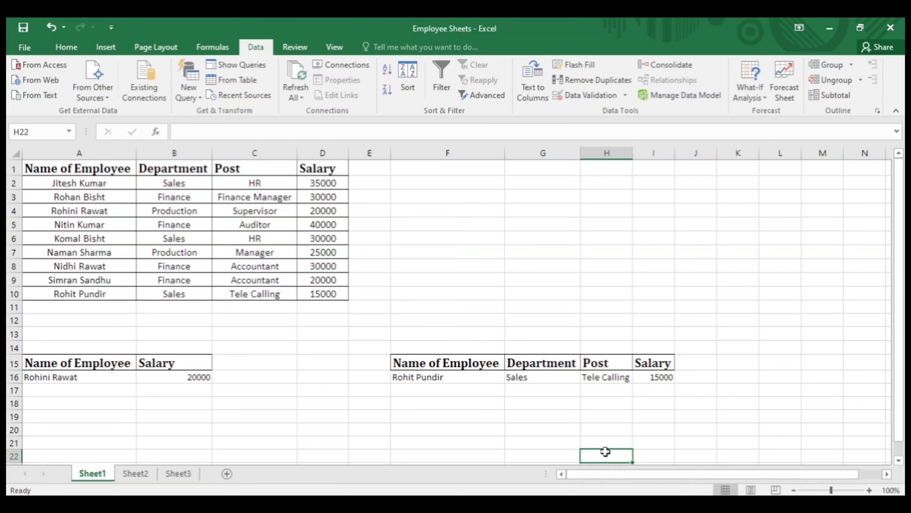